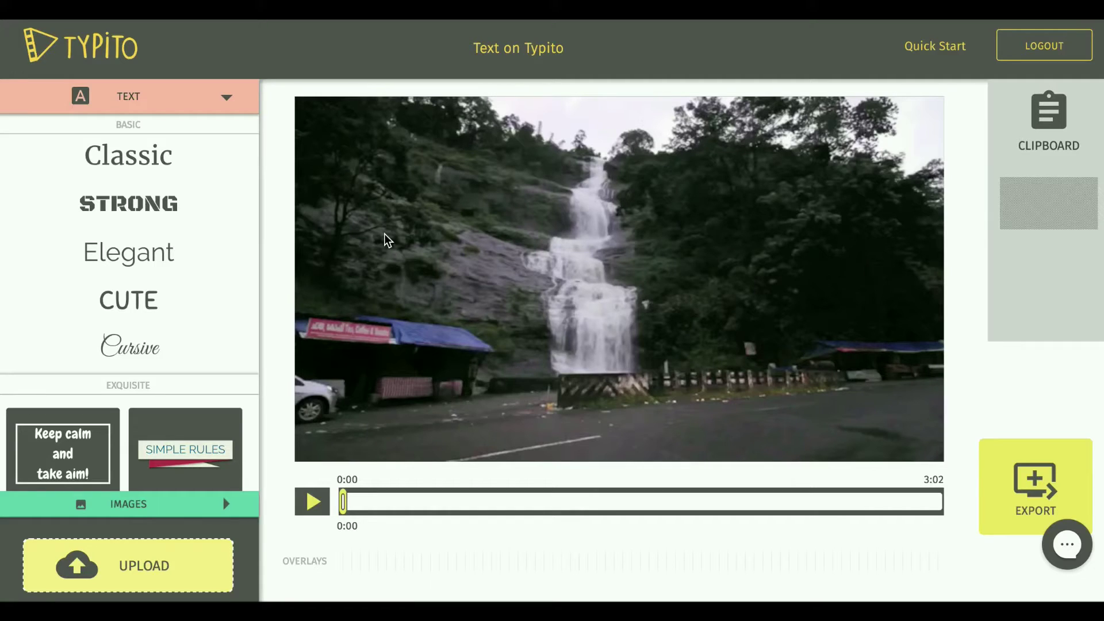
Play the video to about 0:04, pause it there and add a Strong style text overlay
click(313, 505)
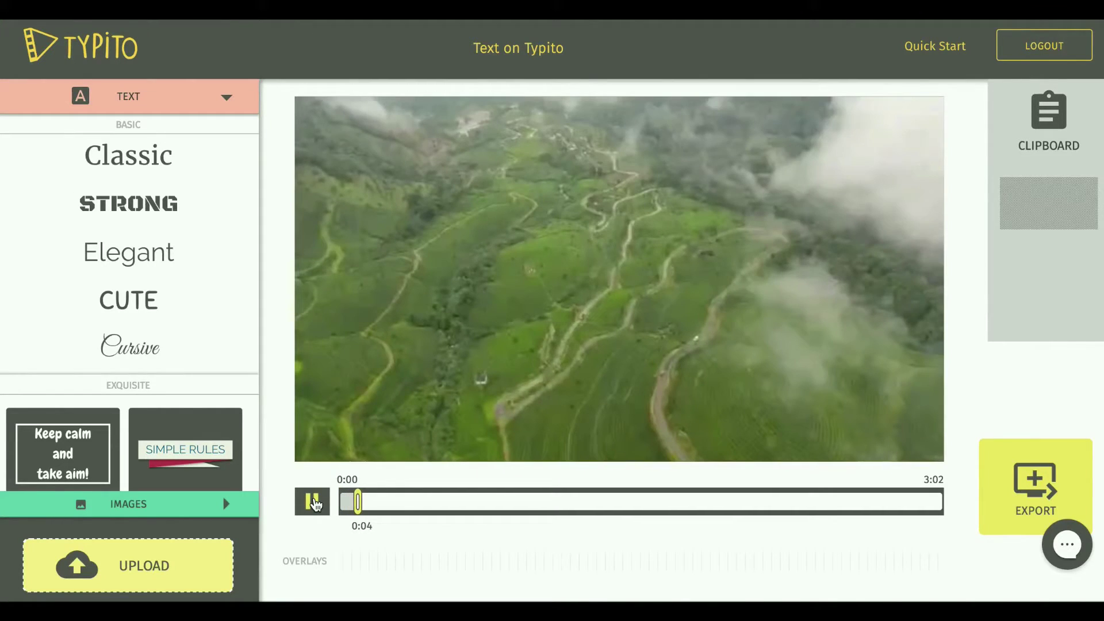
click(314, 505)
click(130, 213)
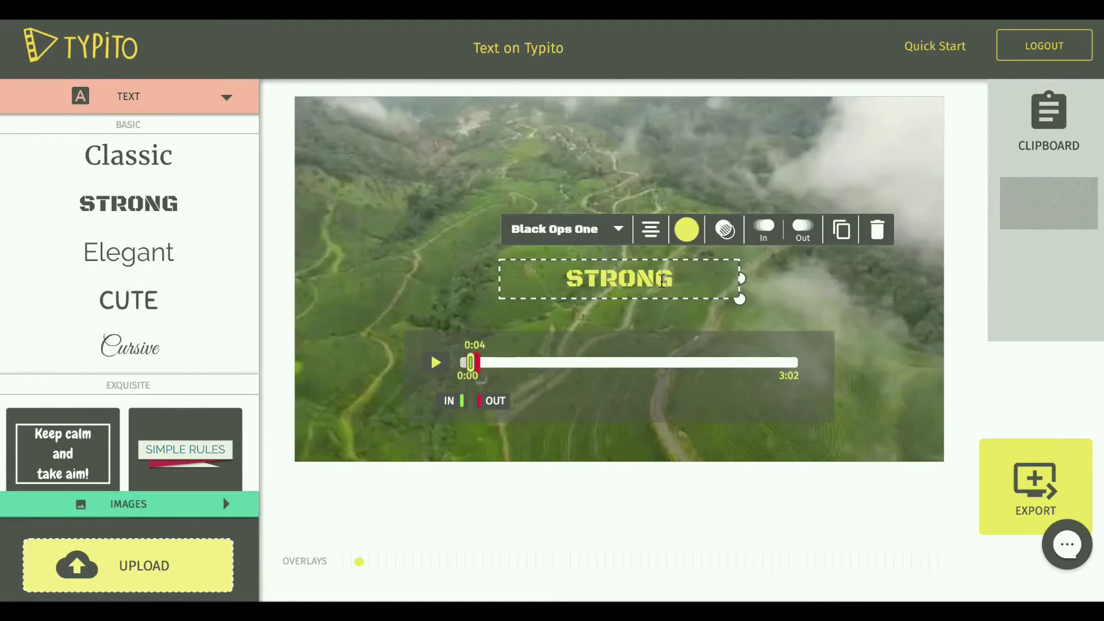
Replace the overlay's placeholder text with "GOD'S OWN COUNTRY"
click(671, 281)
key(BackSpace)
key(BackSpace)
key(BackSpace)
key(BackSpace)
key(BackSpace)
key(BackSpace)
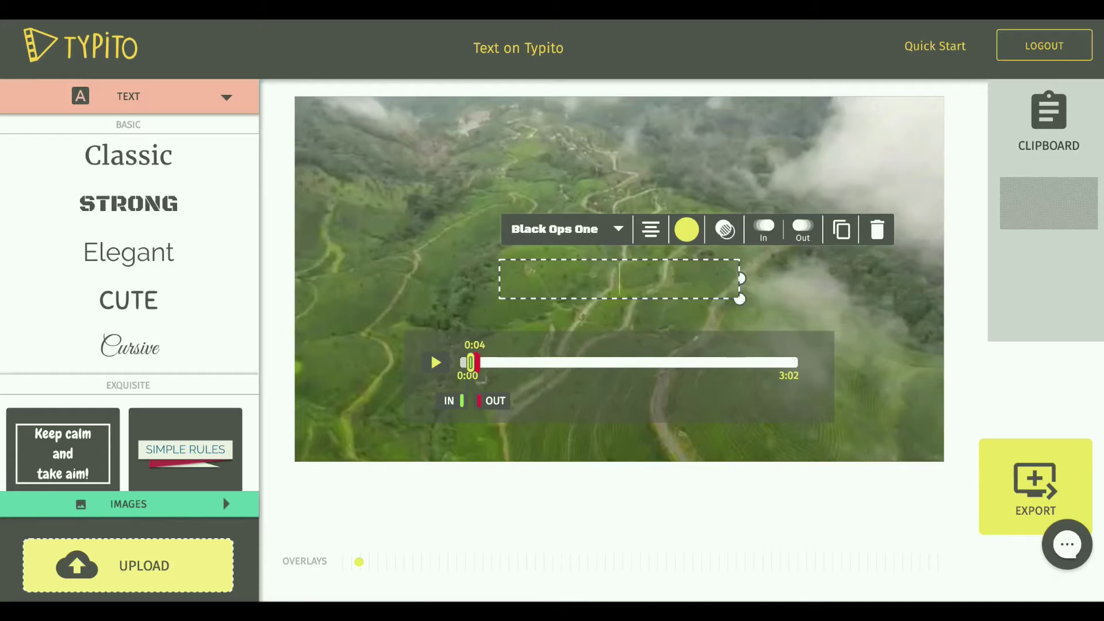
text(GOD'S OWN)
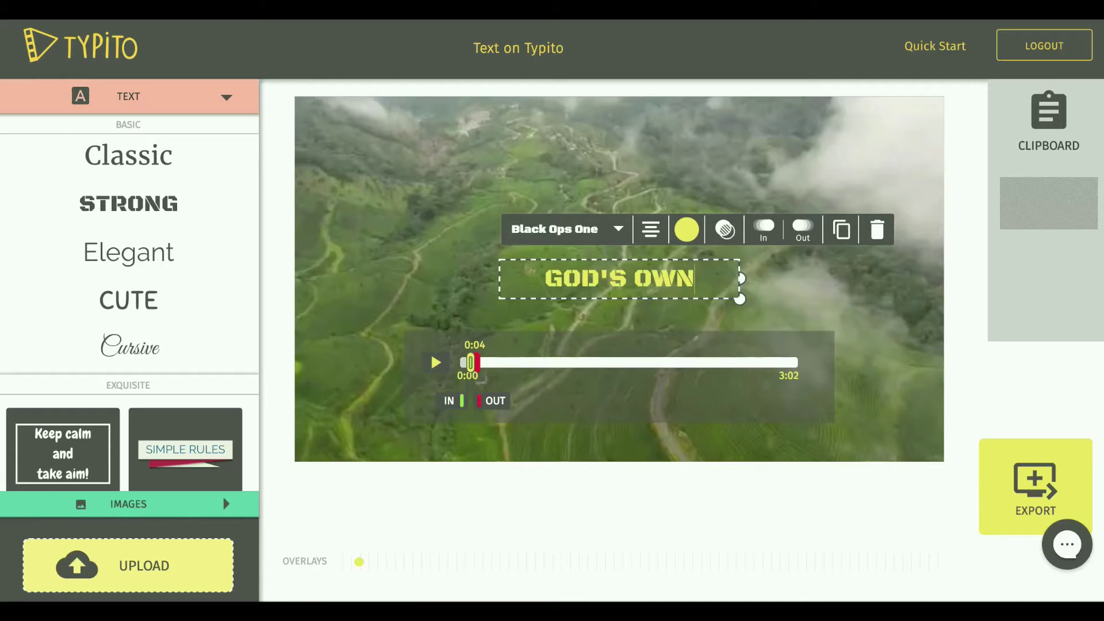
text( COUNTRY)
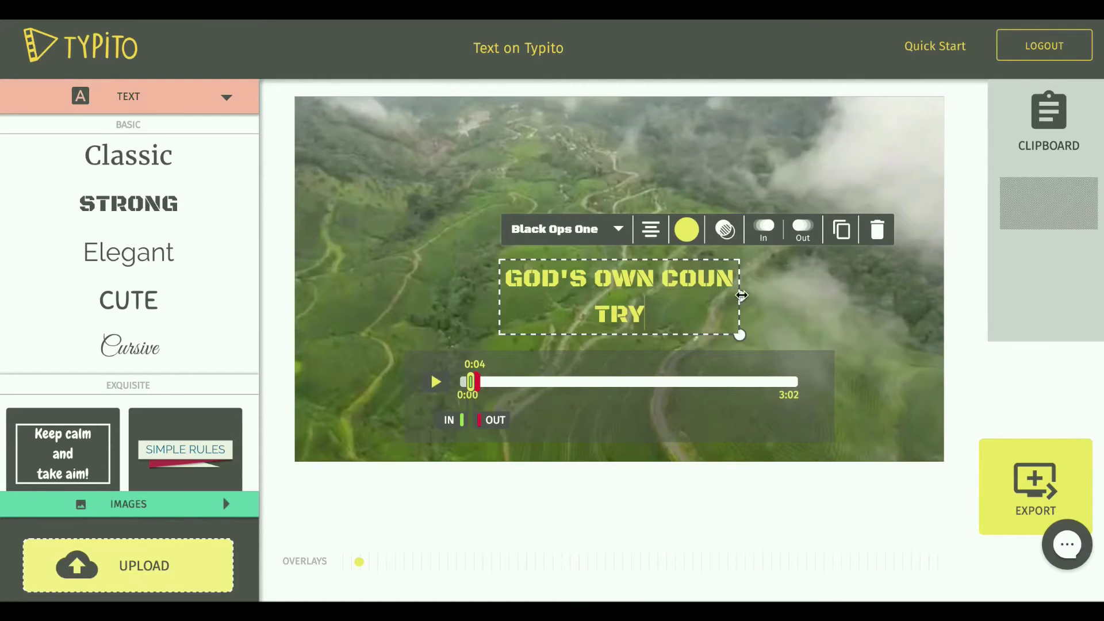
Widen the text box so the title fits on one line, and scale the title up toward the frame's right edge
drag(742, 295, 802, 299)
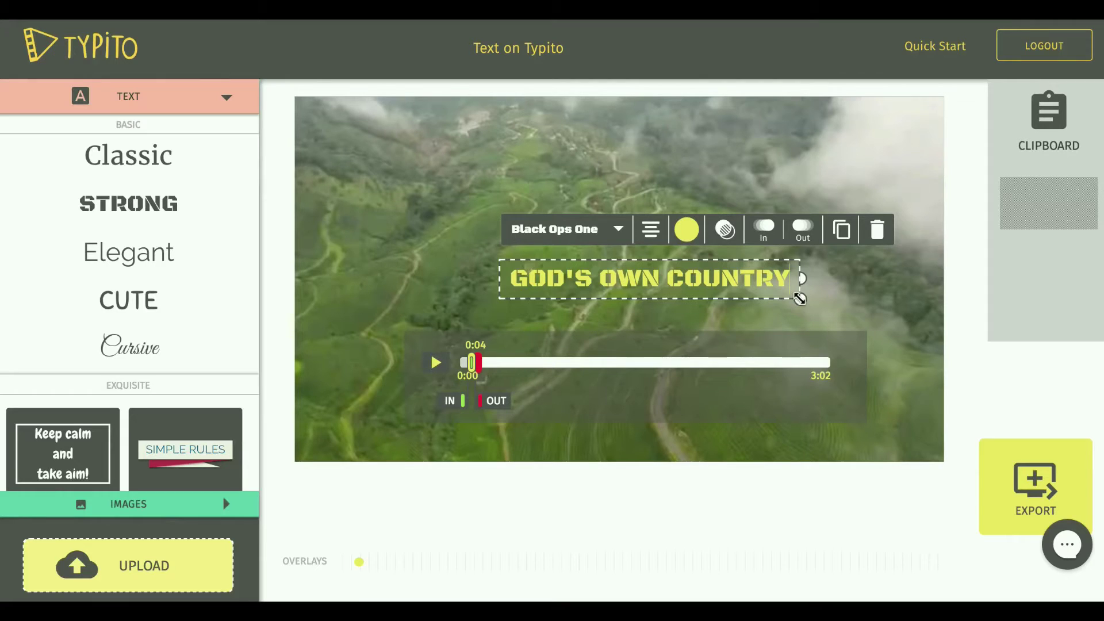
drag(800, 298, 935, 313)
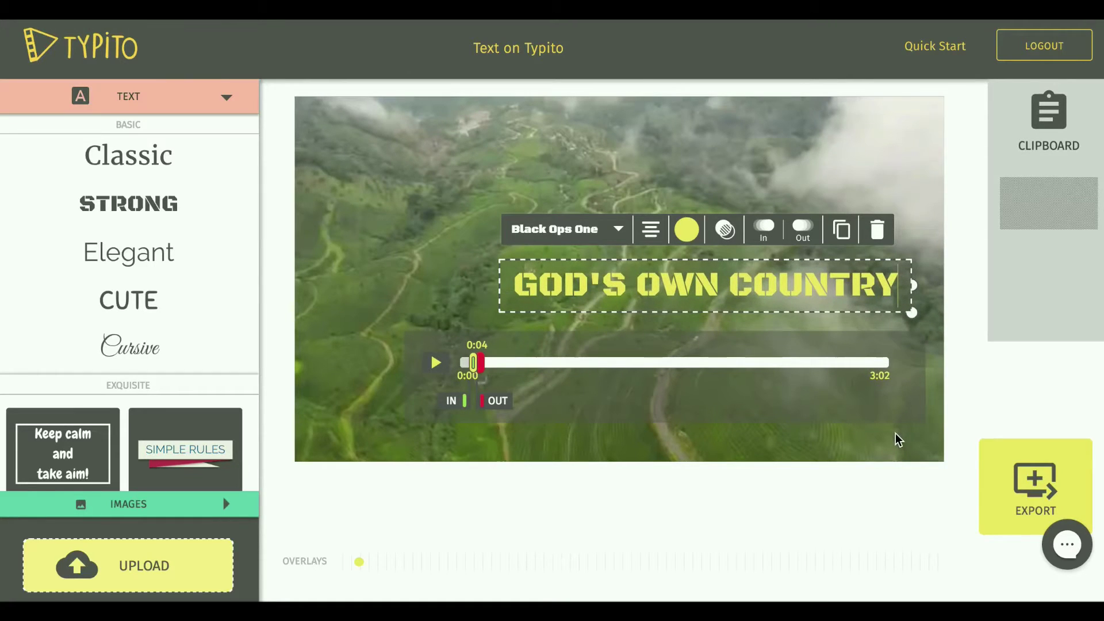
click(918, 212)
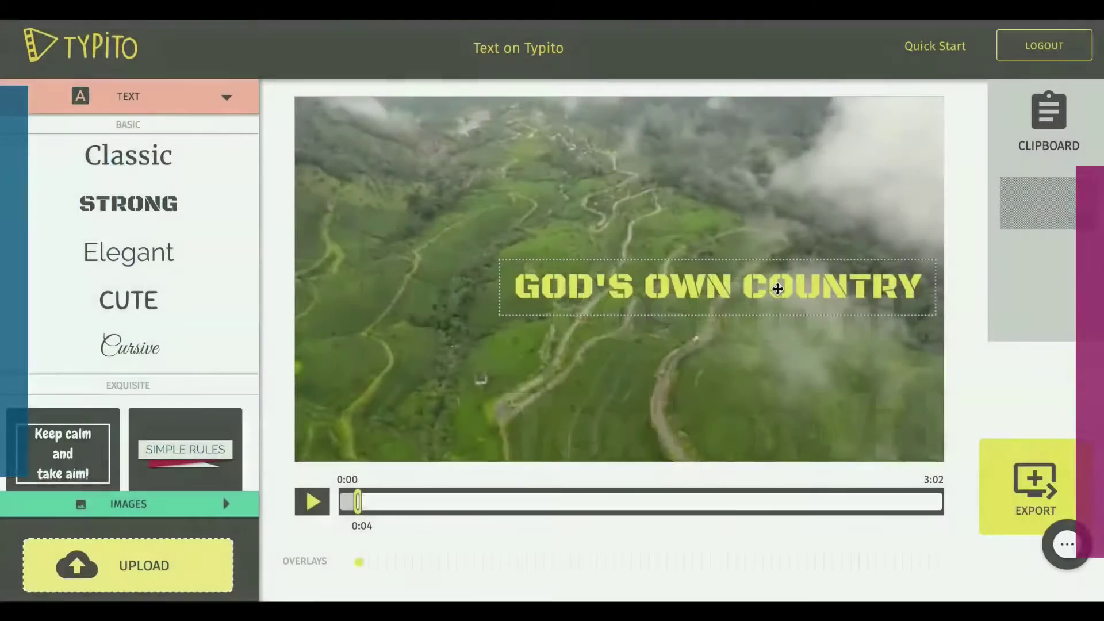
Move the title left and slightly down so it sits near the centre of the video frame
click(776, 286)
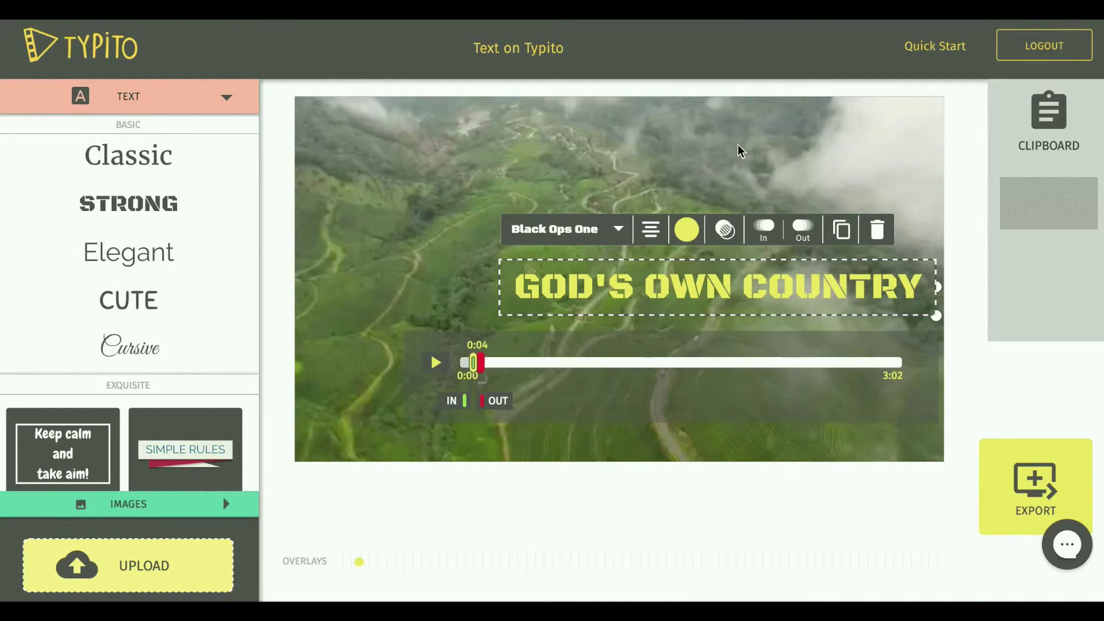
click(564, 151)
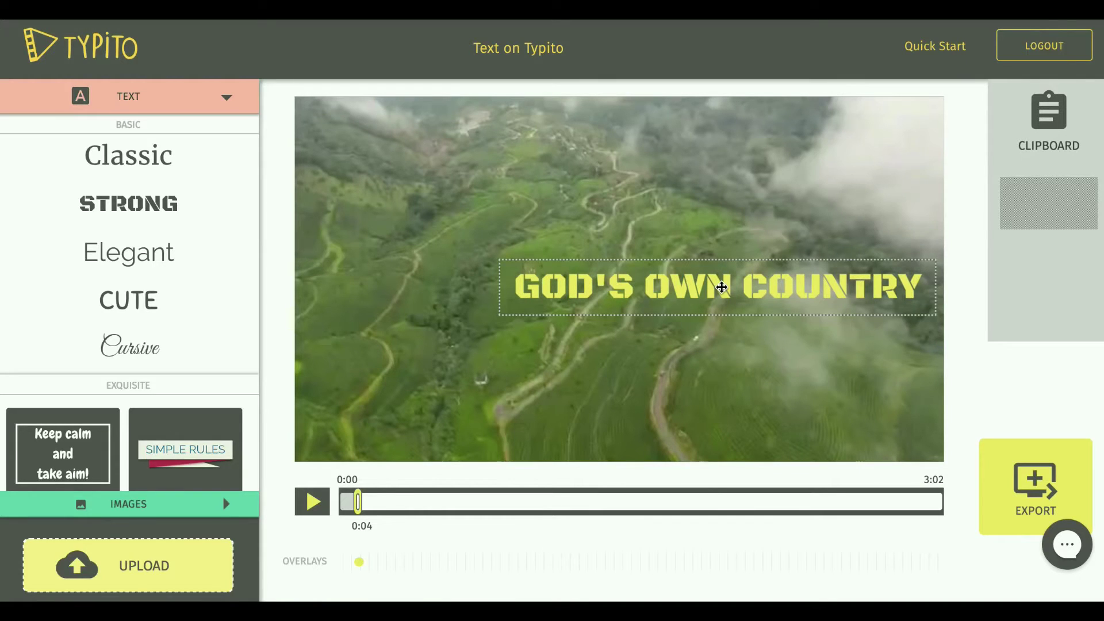
drag(722, 287, 622, 305)
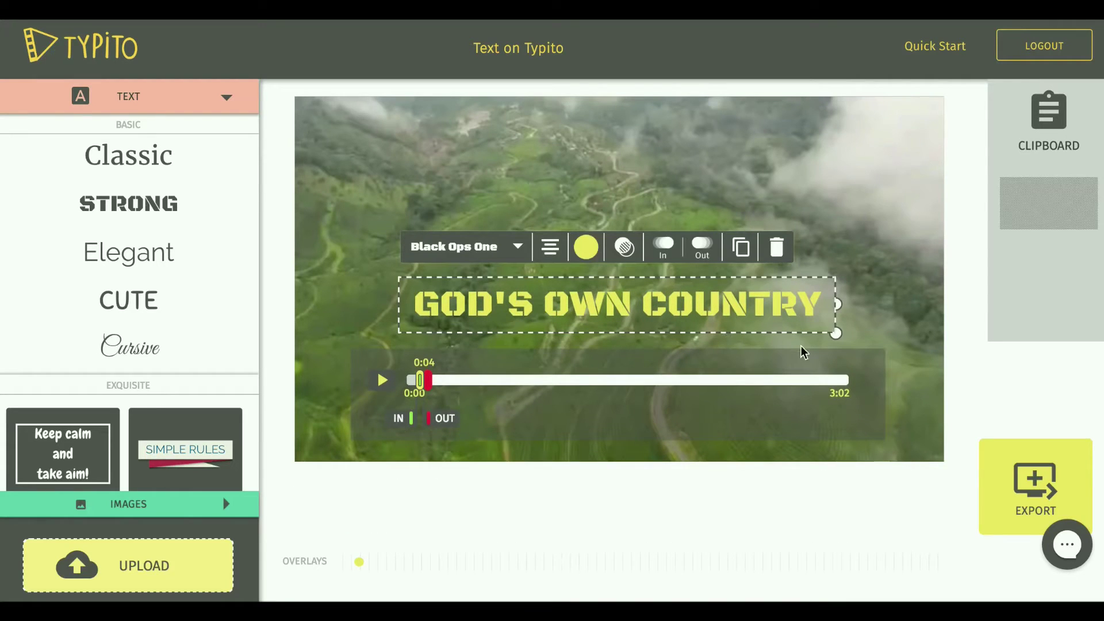
Enlarge the title to span most of the frame's width and reposition it just below the frame's centre
drag(833, 333, 948, 426)
click(827, 220)
drag(752, 303, 728, 286)
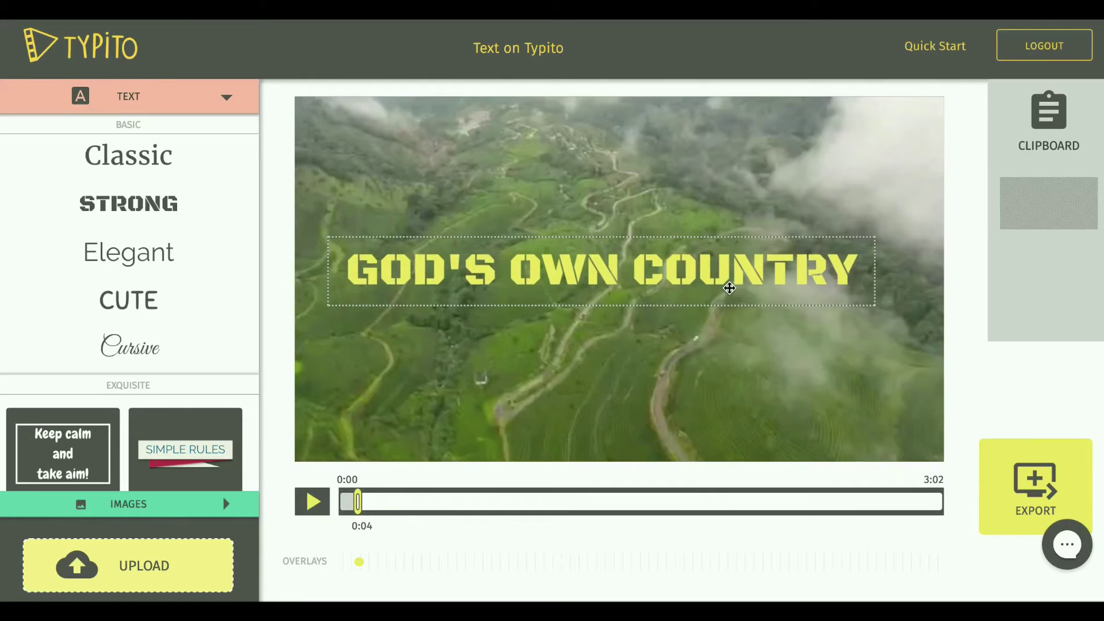
drag(876, 308, 926, 314)
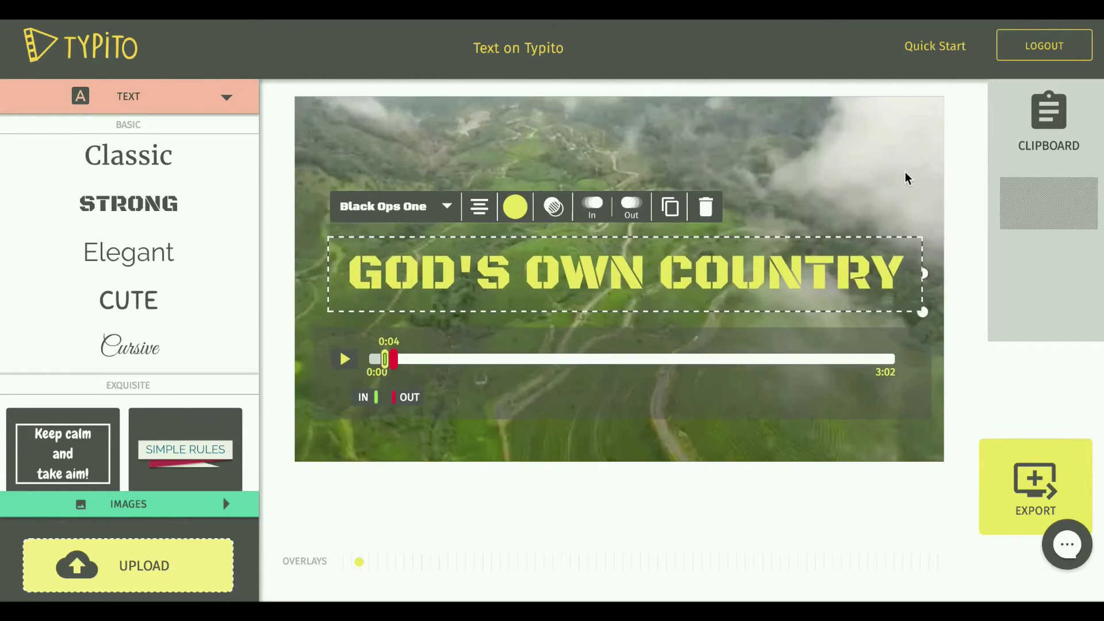
click(905, 171)
drag(705, 266, 708, 319)
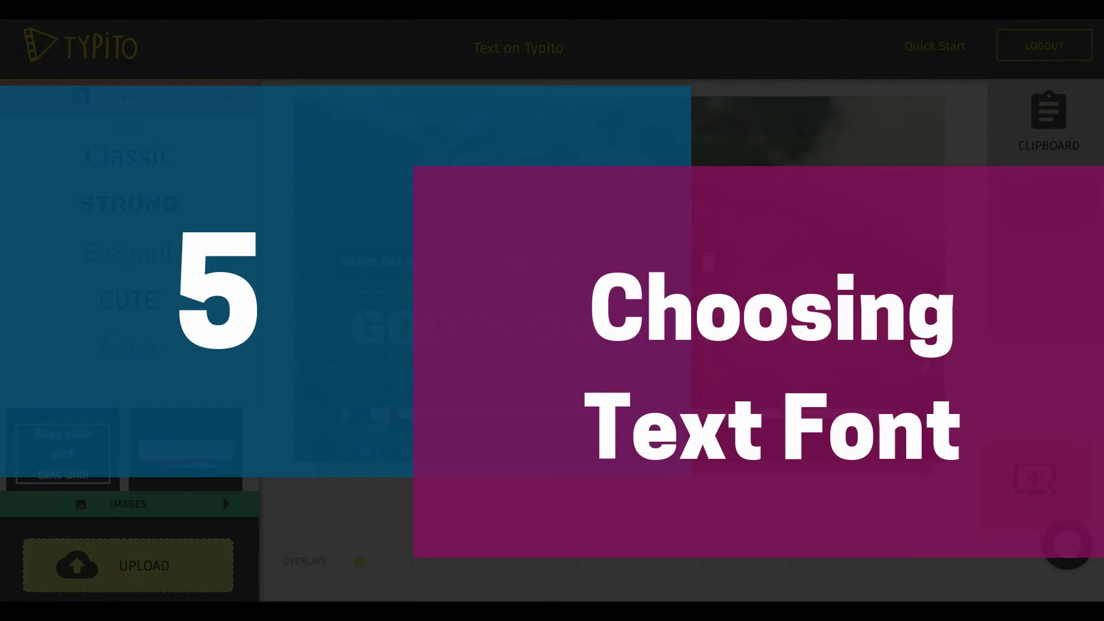
Change the title's font to Cooper Hewitt
click(432, 264)
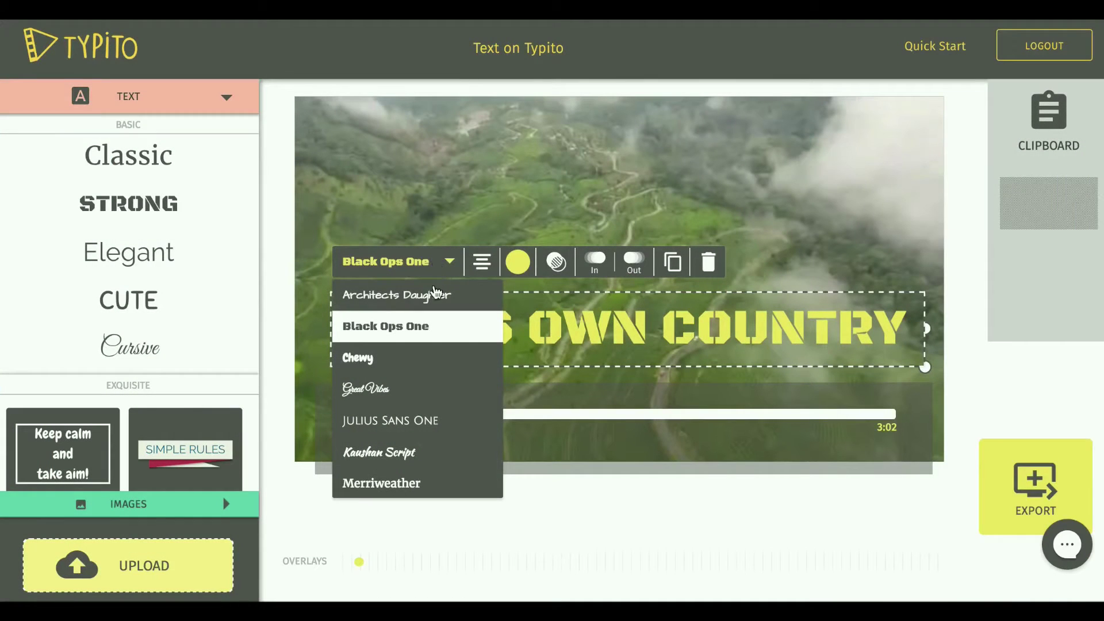
scroll(428, 371, down, 3)
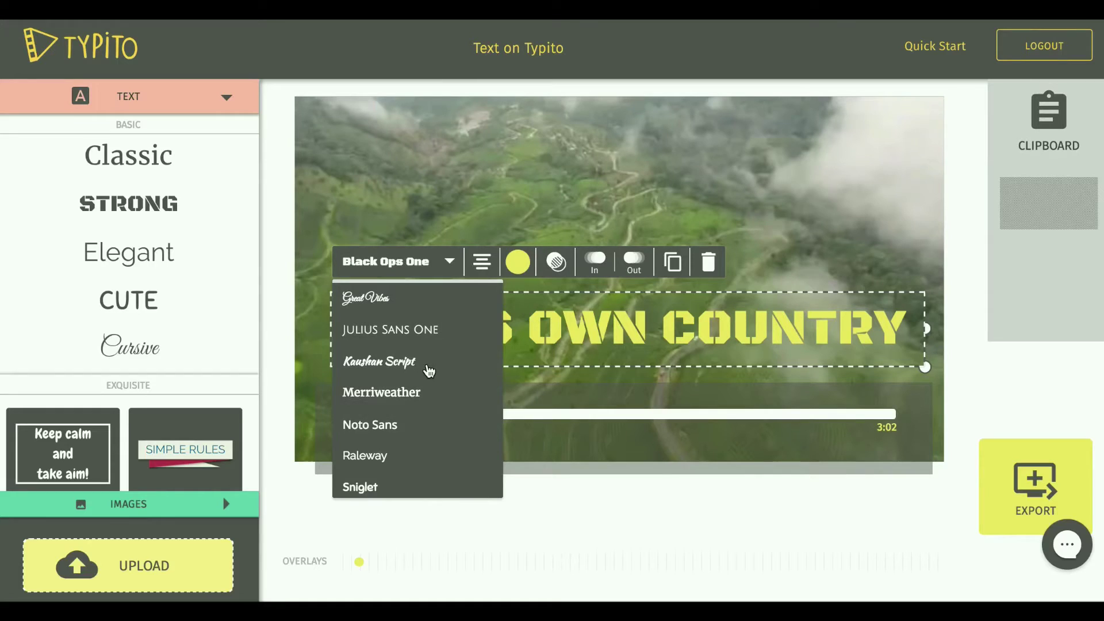
scroll(428, 371, down, 1)
scroll(428, 371, down, 1)
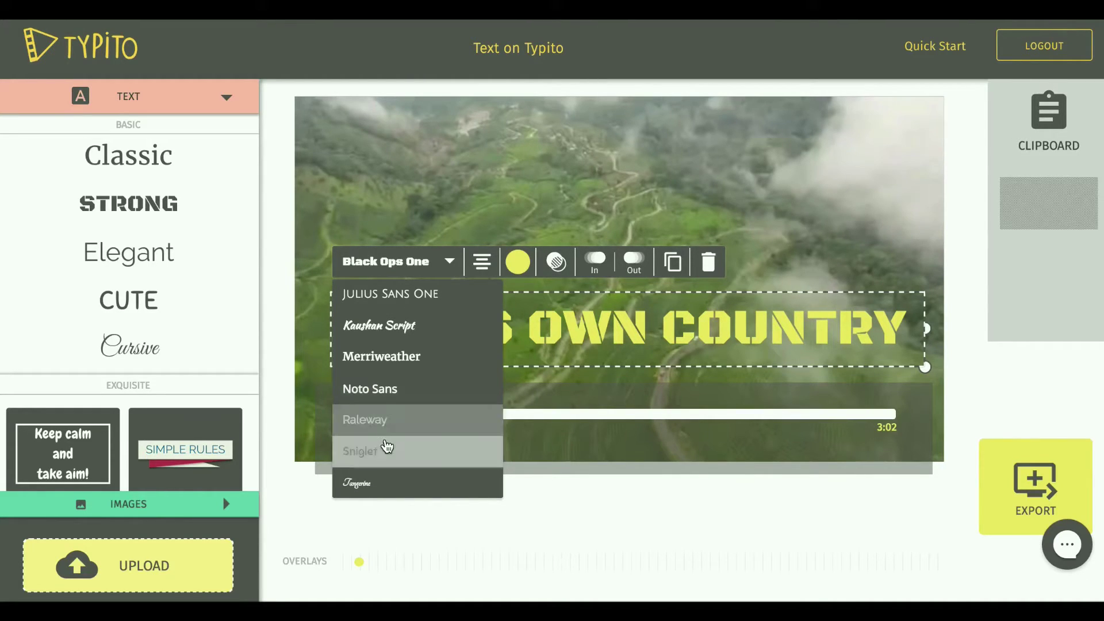
scroll(387, 449, down, 1)
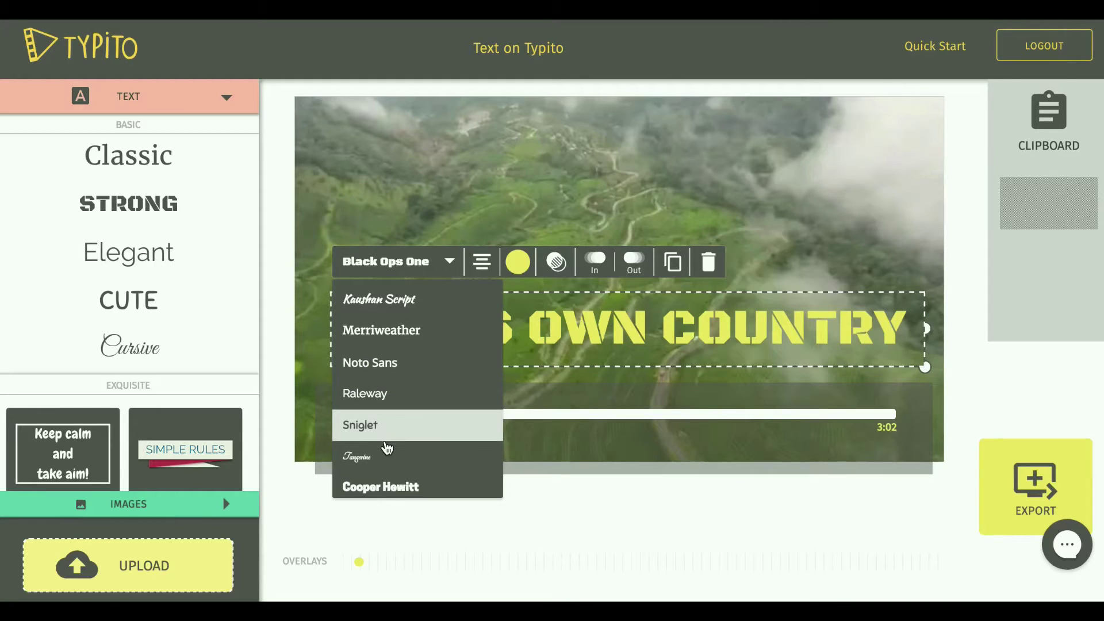
click(386, 488)
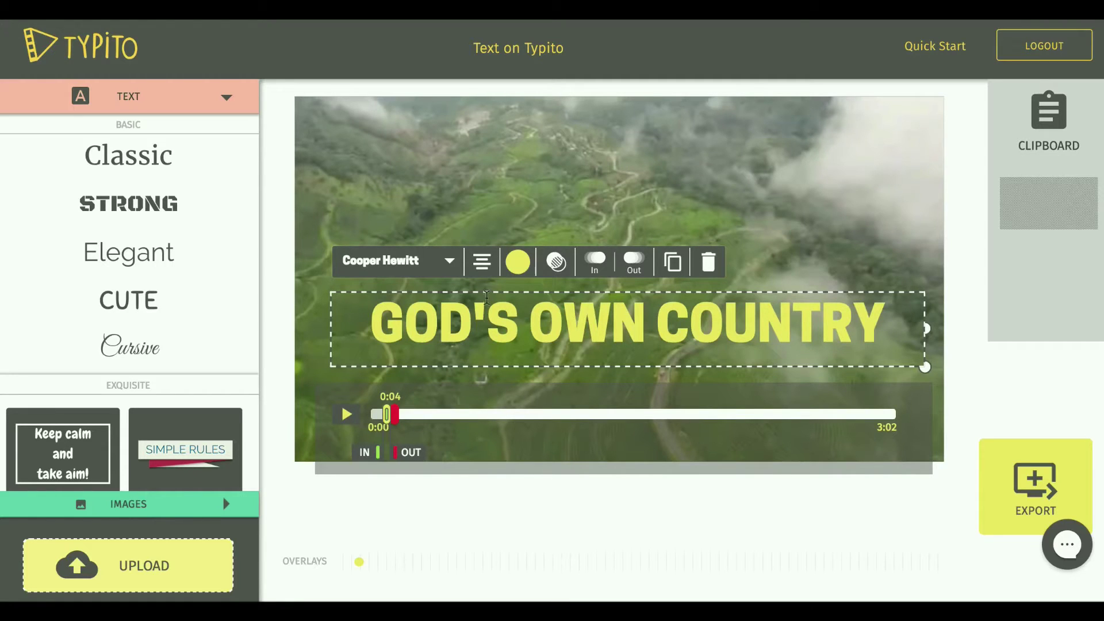
Try left and right alignment on the title and set it back to centre alignment
click(481, 264)
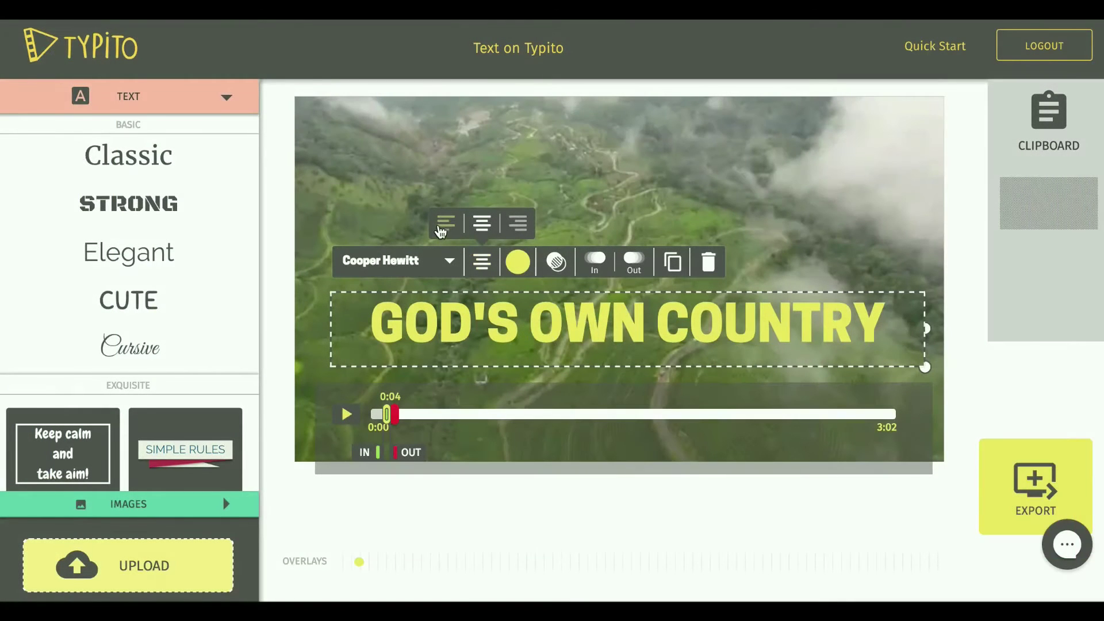
click(447, 230)
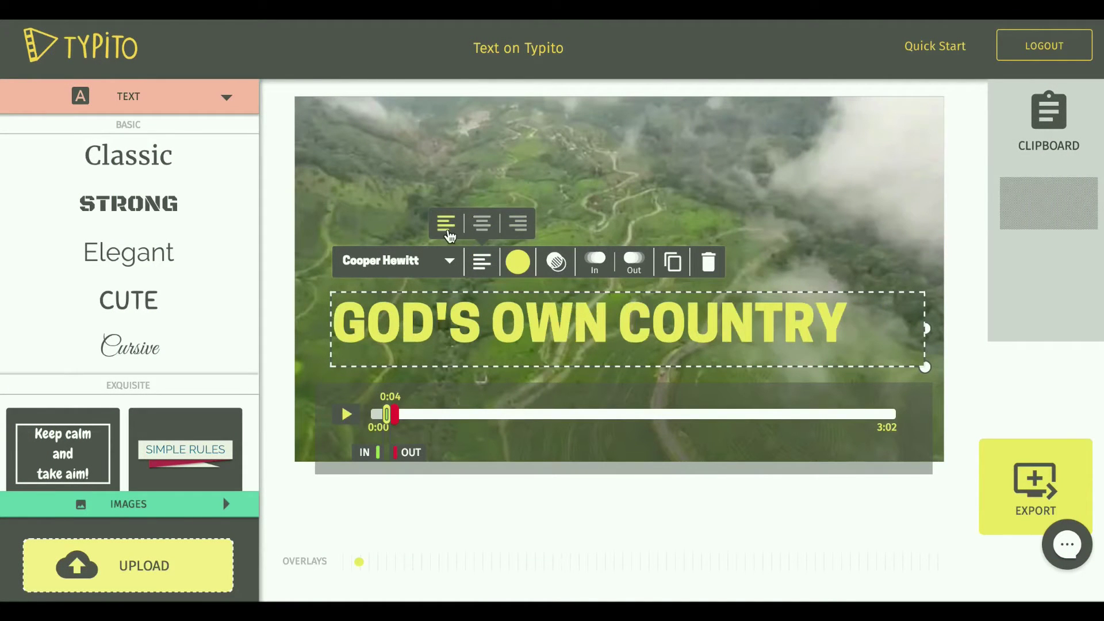
click(518, 231)
click(486, 229)
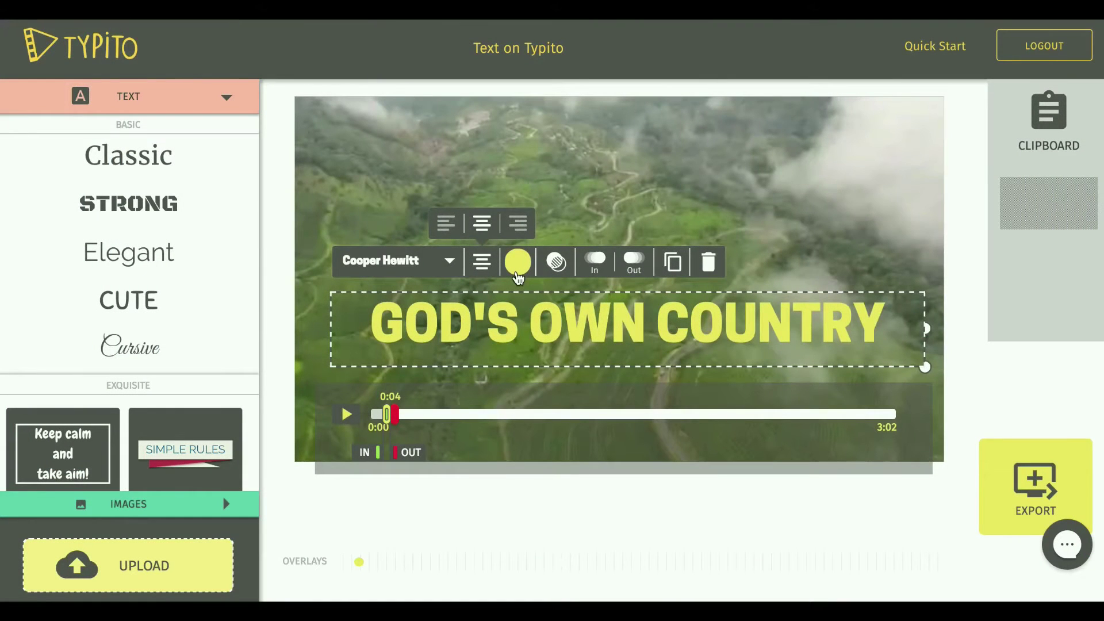
Try purple and black as the title's colour and settle on white
click(517, 274)
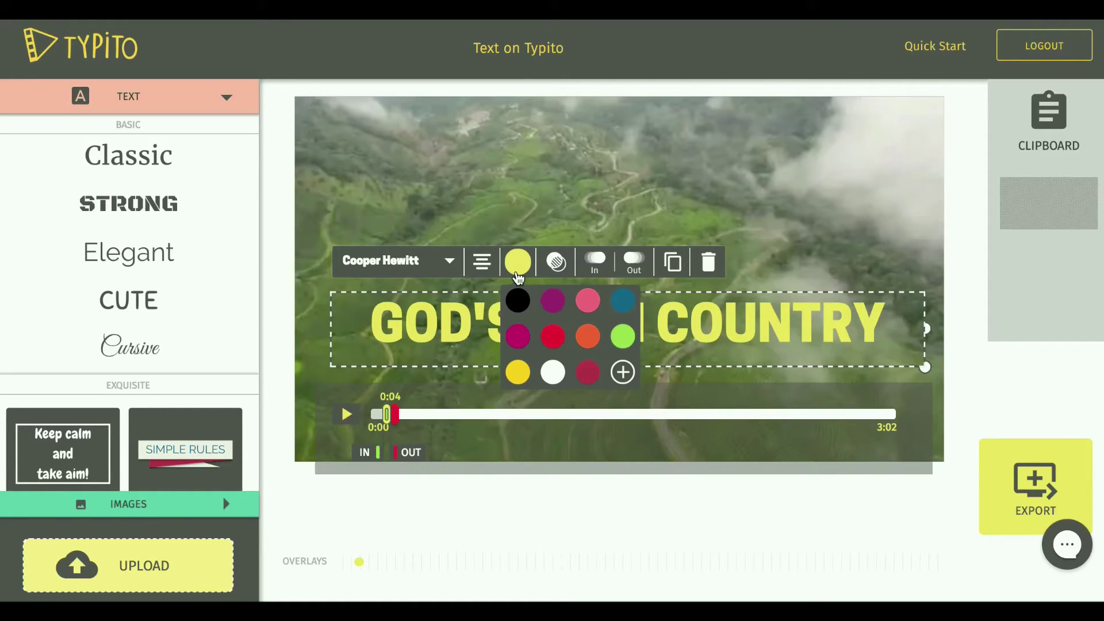
click(553, 302)
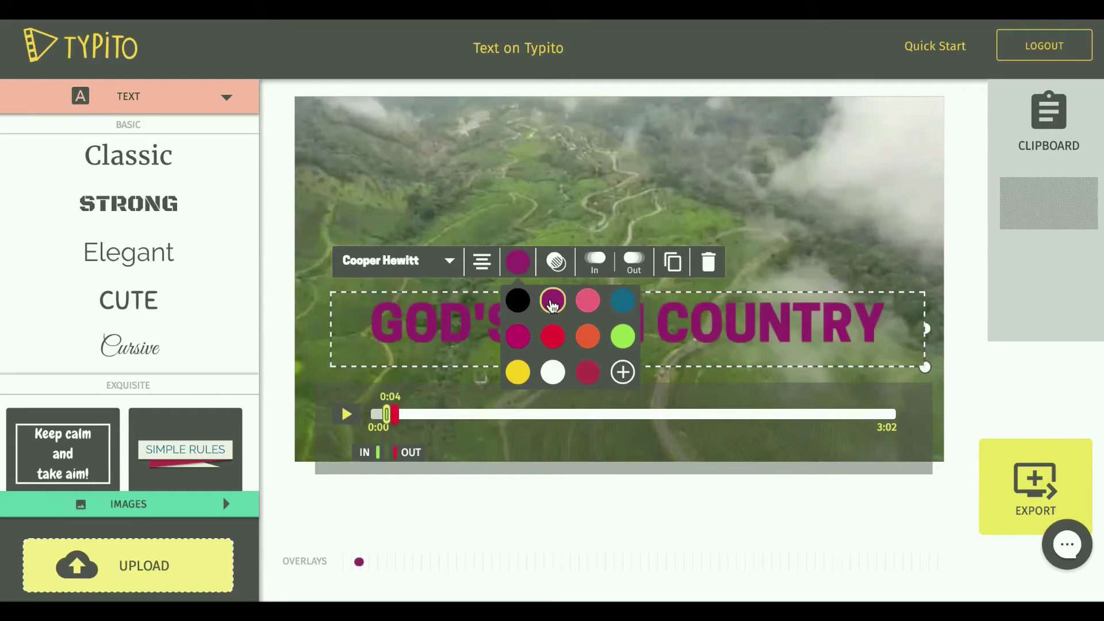
click(517, 262)
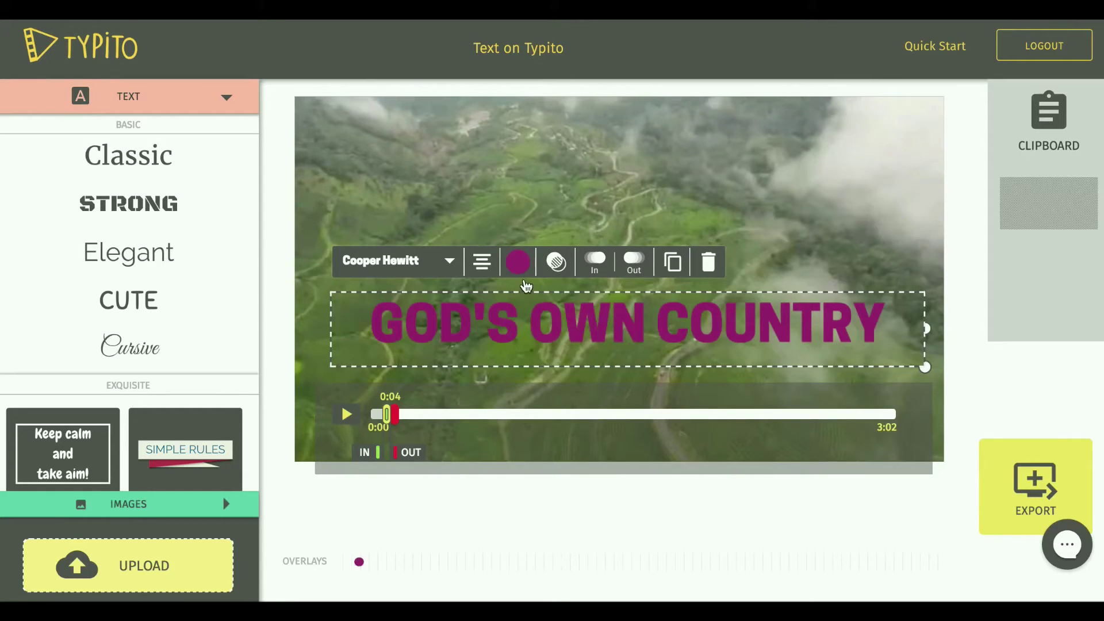
click(517, 263)
click(517, 299)
click(517, 261)
click(518, 262)
click(553, 372)
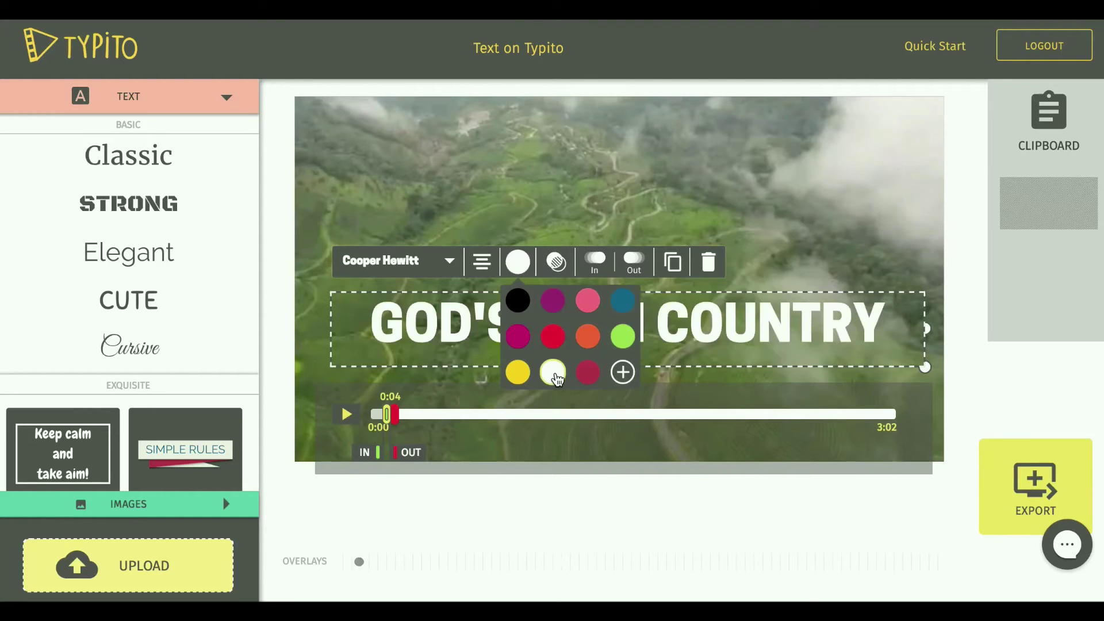
Nudge the title slightly left and down, and adjust its transparency slider, leaving it at 100
drag(799, 336, 783, 340)
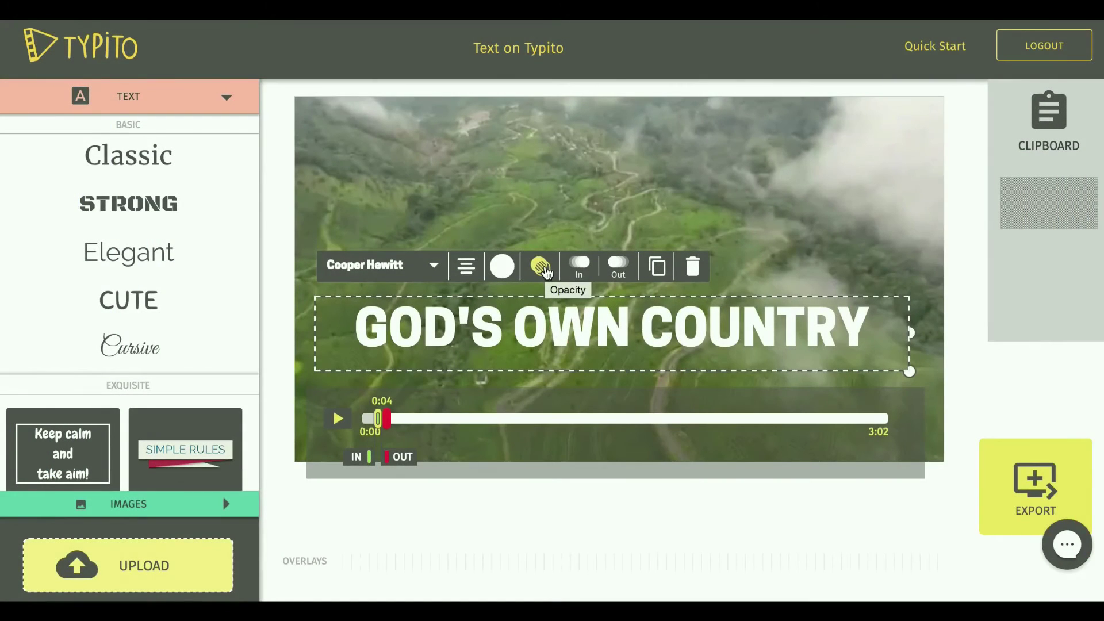
click(546, 272)
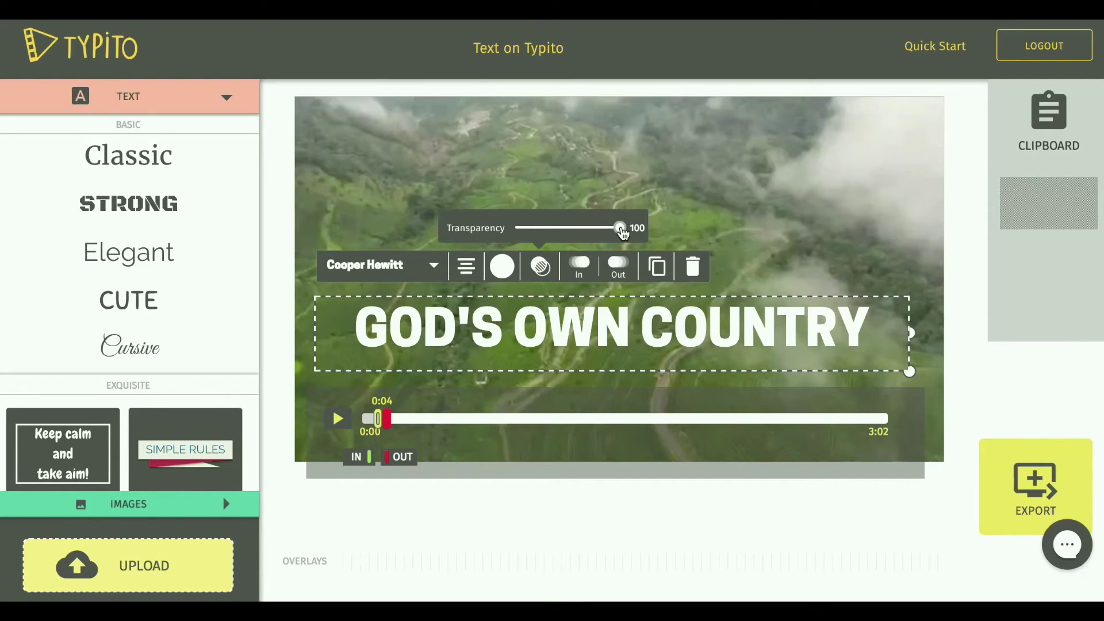
drag(621, 230, 649, 230)
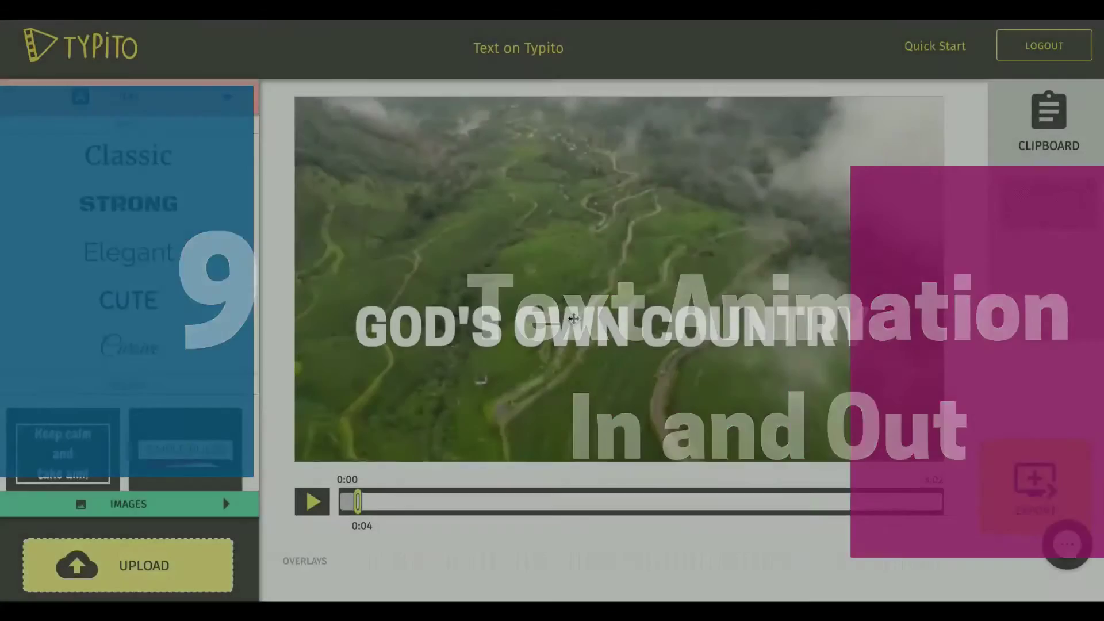
Play the video from near its start to about 0:08 to preview how the title enters and leaves
click(578, 294)
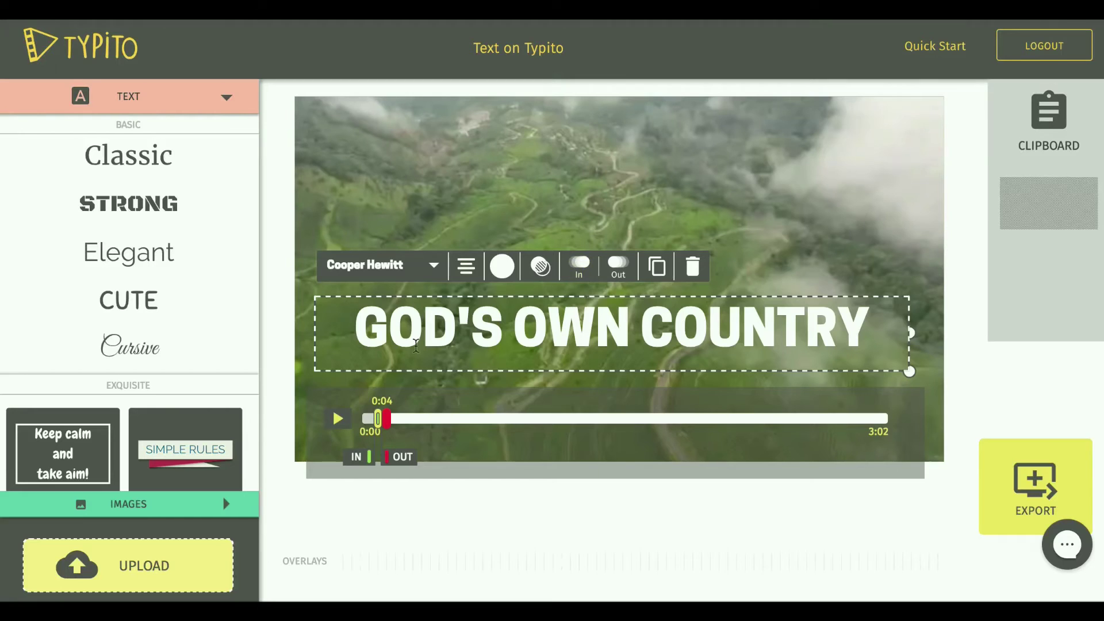
click(448, 225)
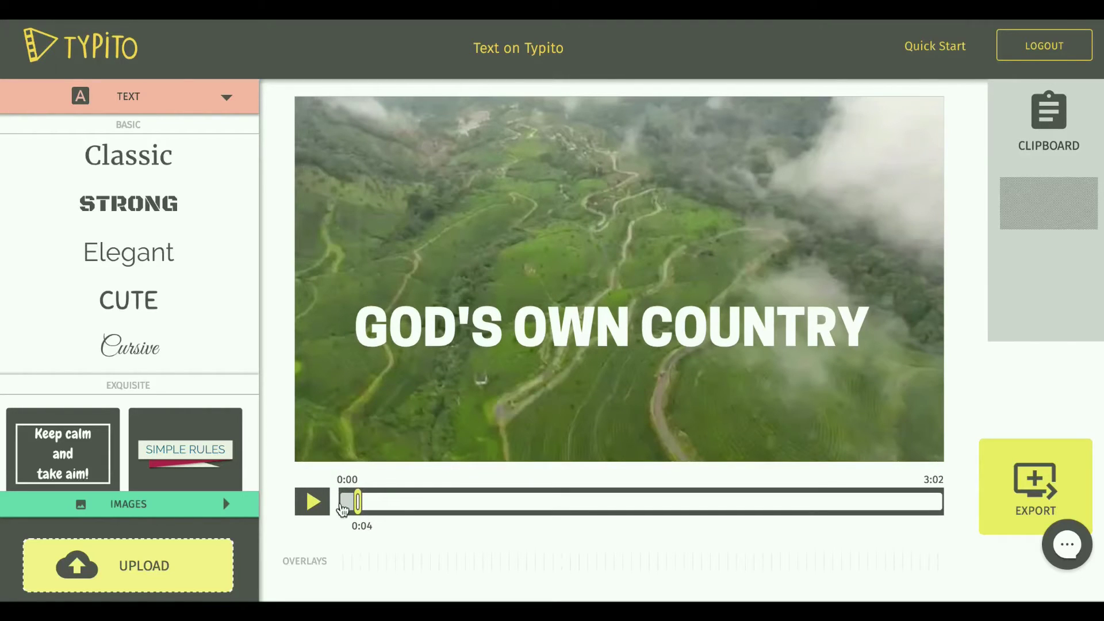
click(345, 505)
click(319, 504)
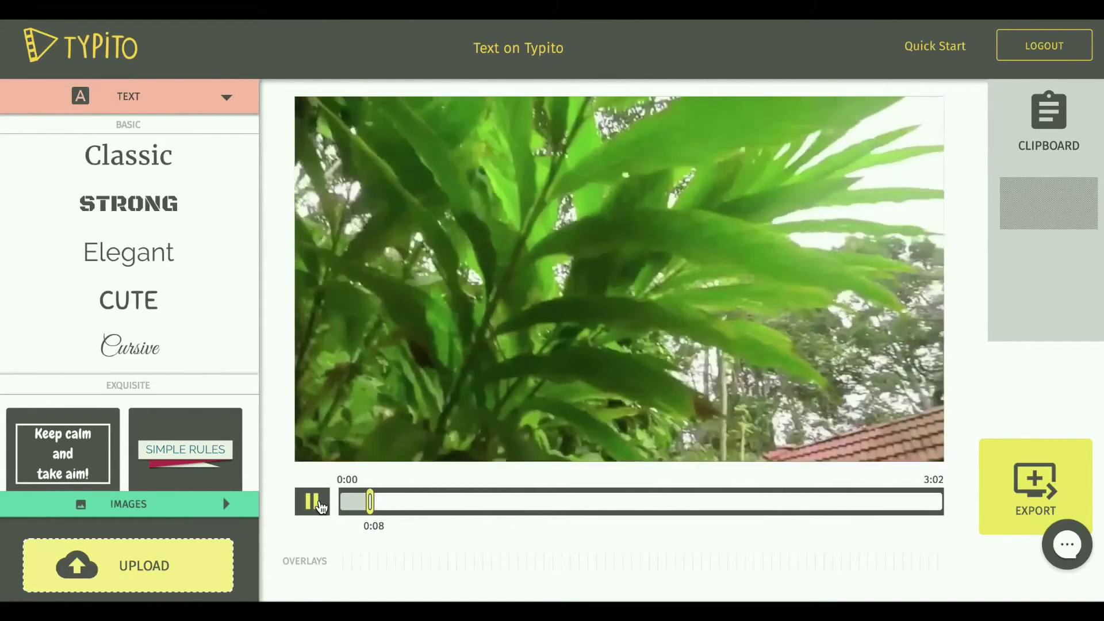
click(313, 501)
Set the GOD'S OWN COUNTRY title at 0:05 to animate in From Left and animate out To Right
click(359, 502)
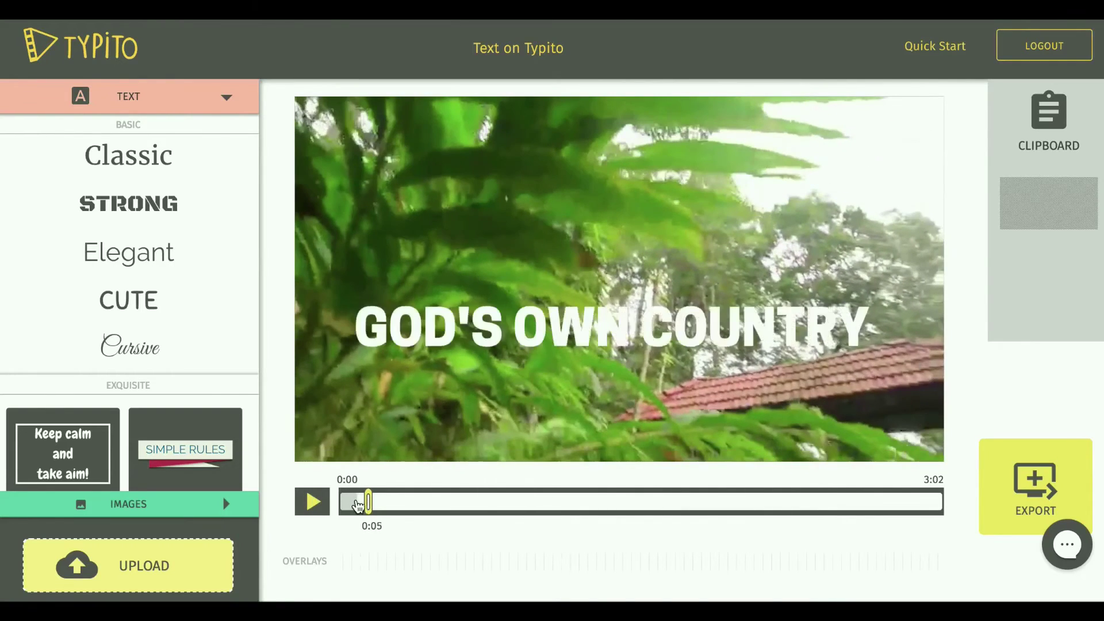
click(497, 333)
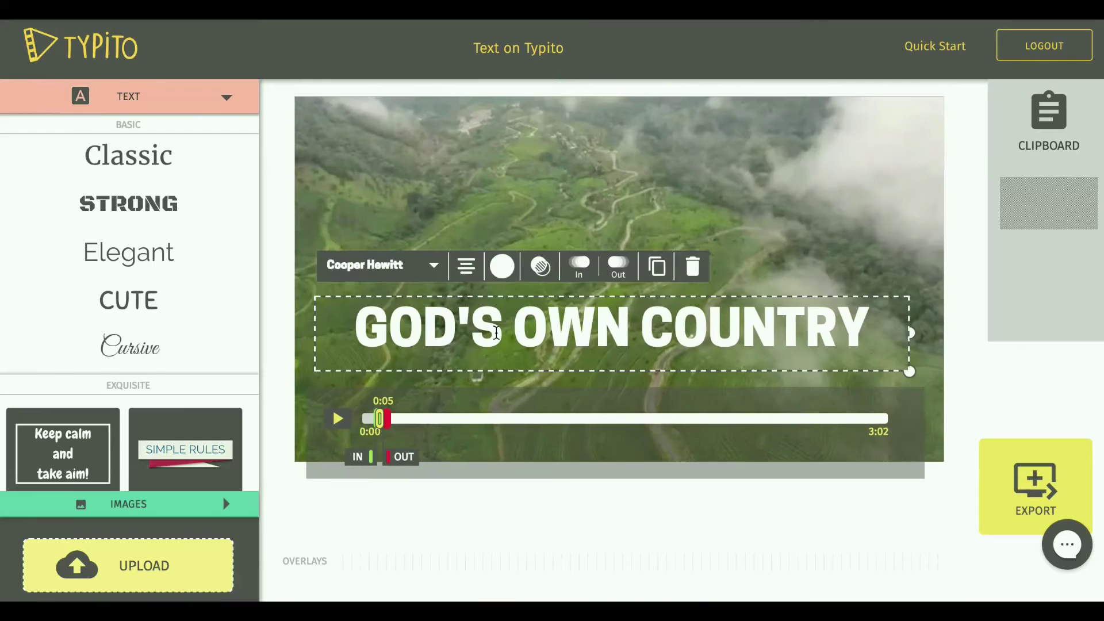
click(579, 270)
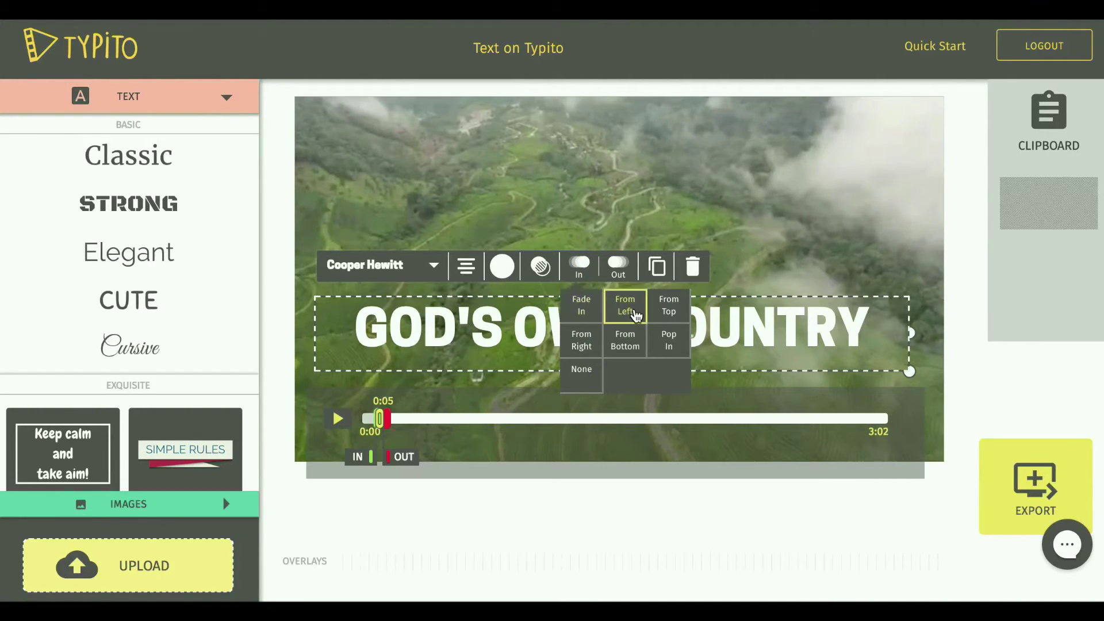
click(619, 268)
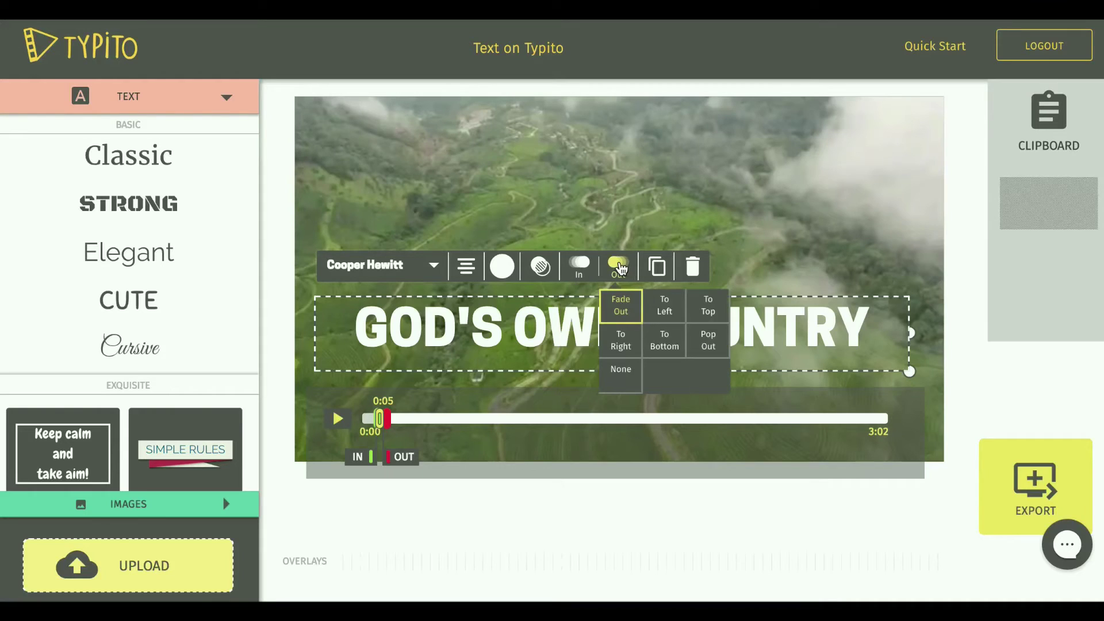
click(622, 342)
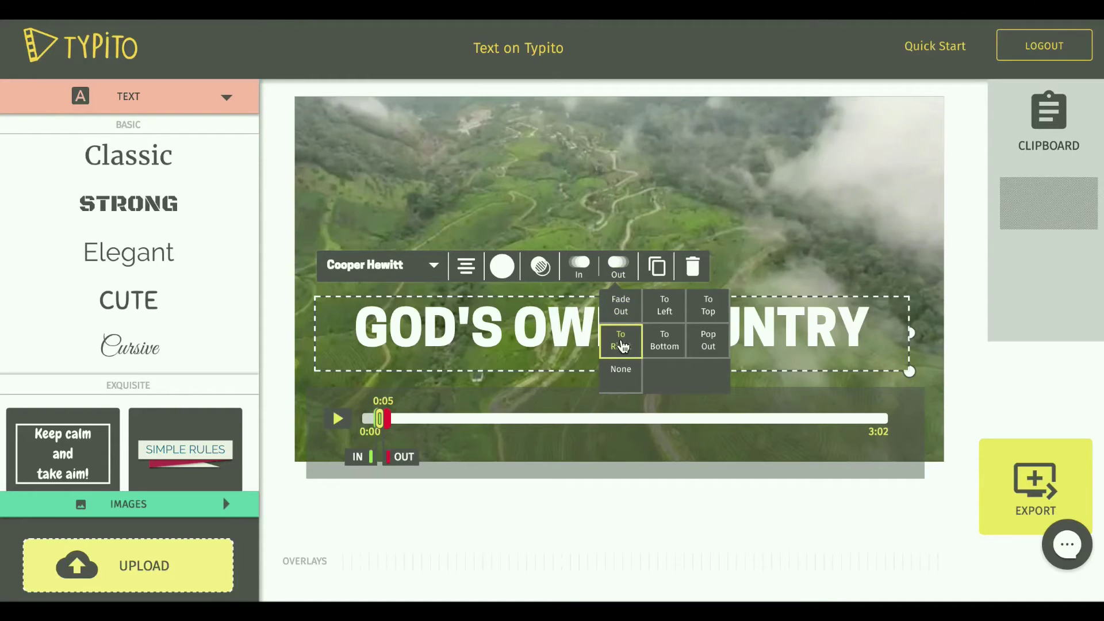
click(613, 210)
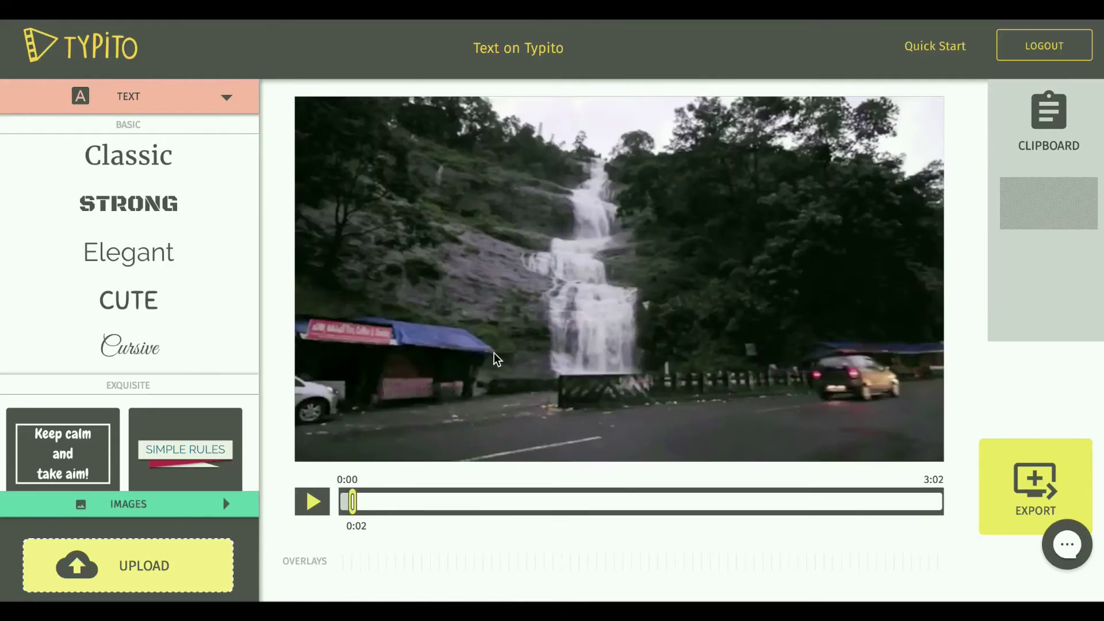
Play the video from 0:02 to 0:08 to preview the title's entry and exit, and return to 0:05
key(space)
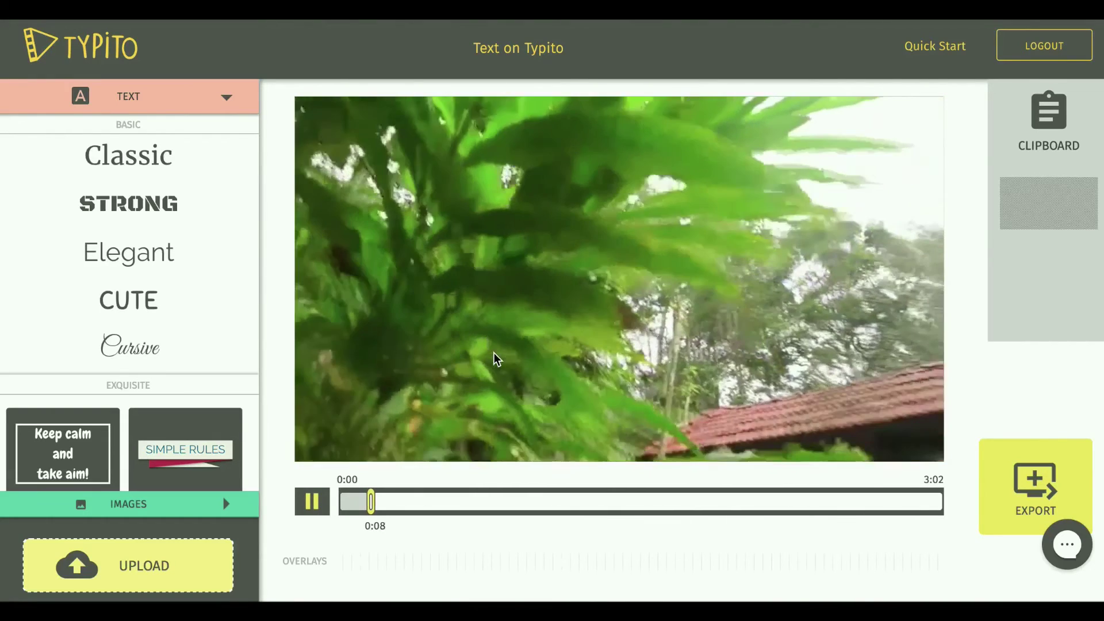
key(space)
click(359, 501)
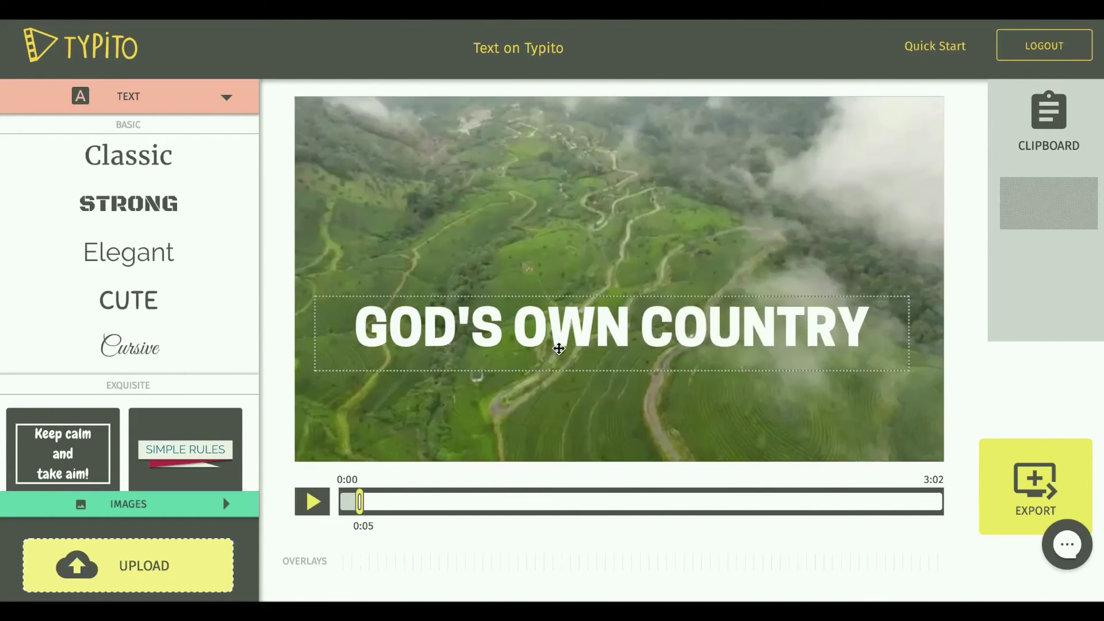
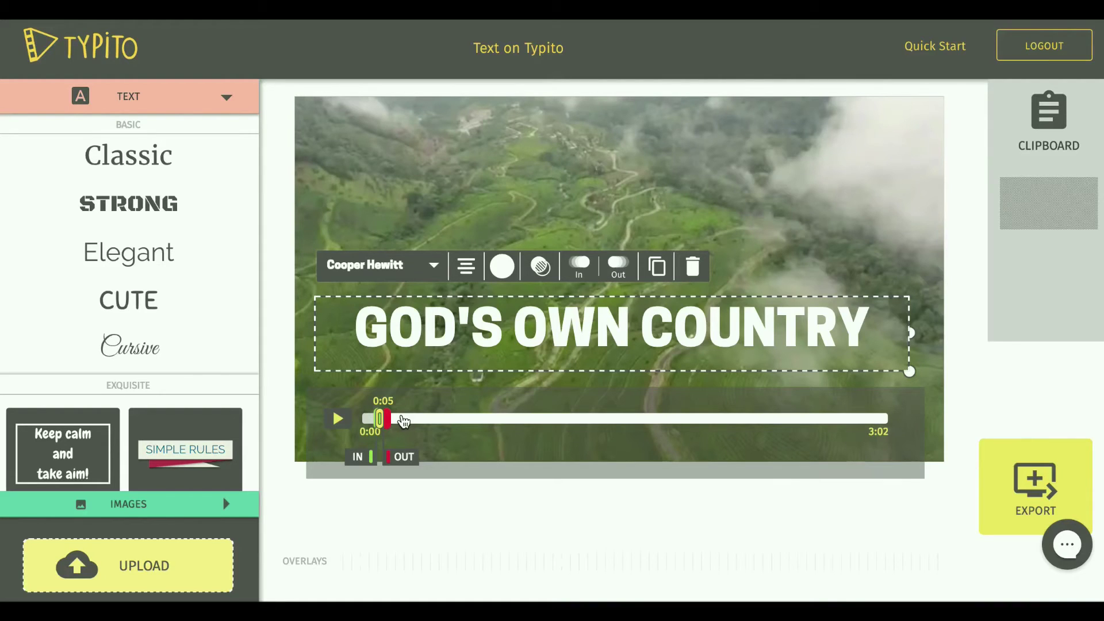
Move the playhead on the title's own timeline to 0:02, 0:26 and back to 0:03
click(372, 420)
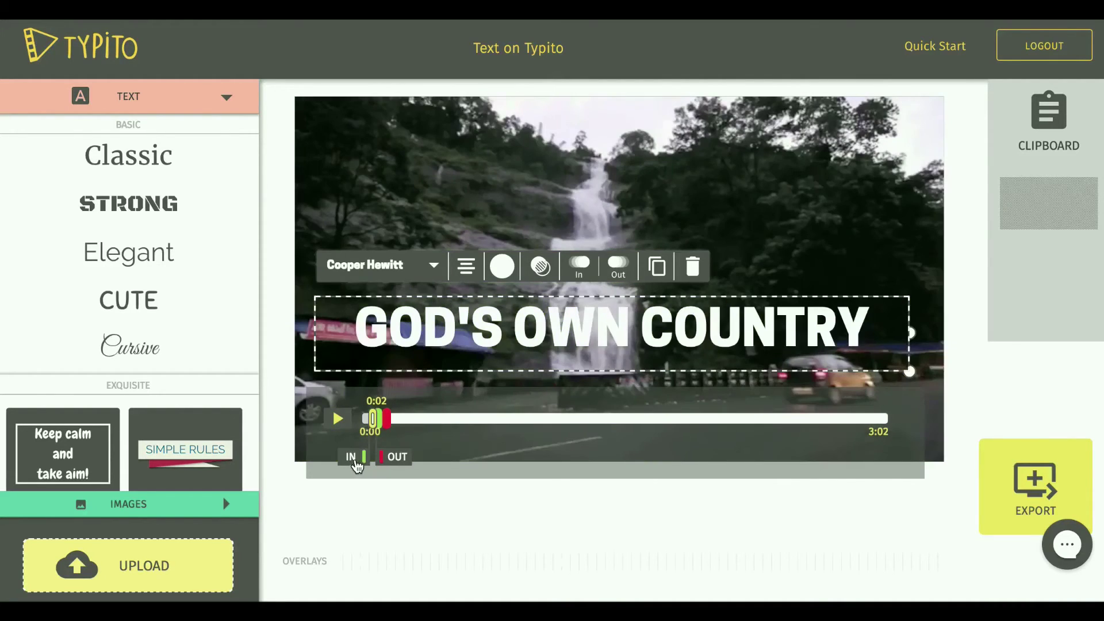
click(439, 419)
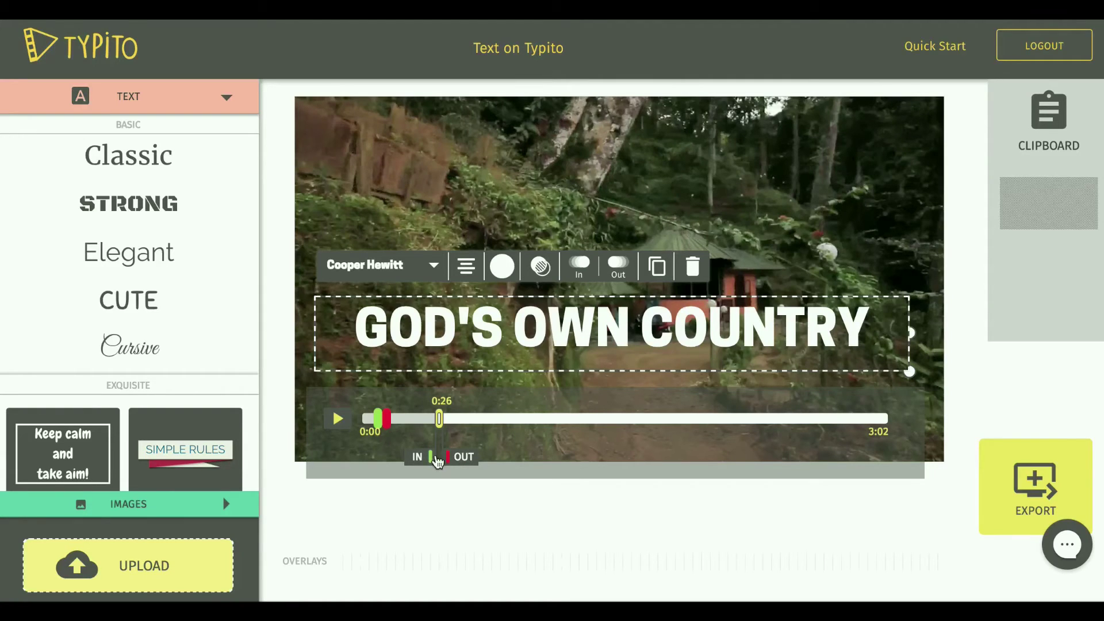
click(371, 419)
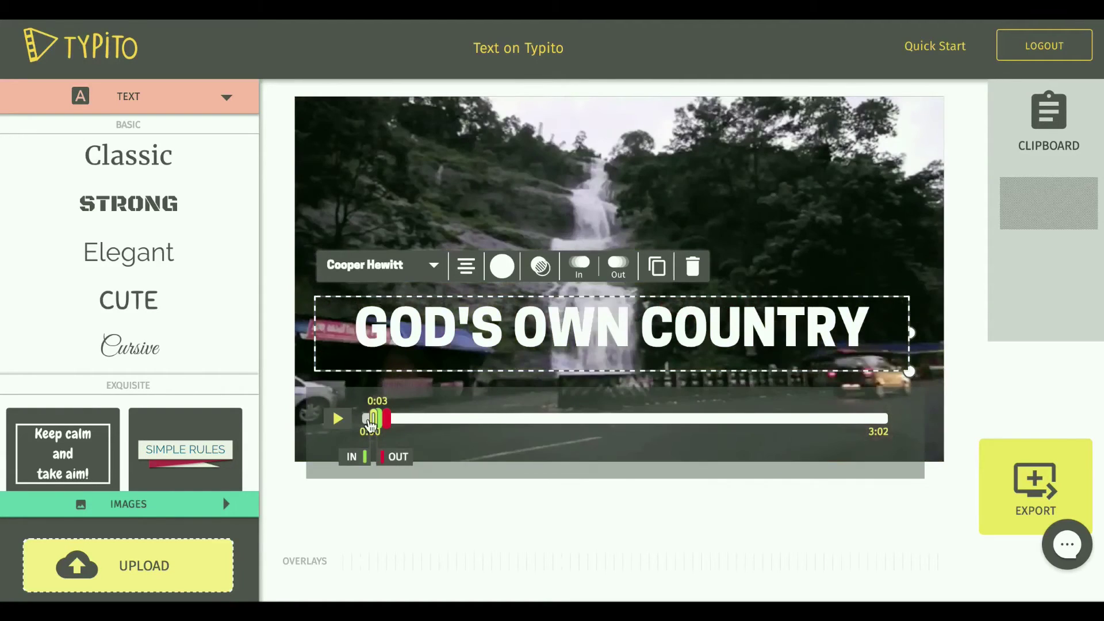
Play the title's timeline to 0:04 and on to 0:07, pausing at each to examine its in and out points
click(340, 419)
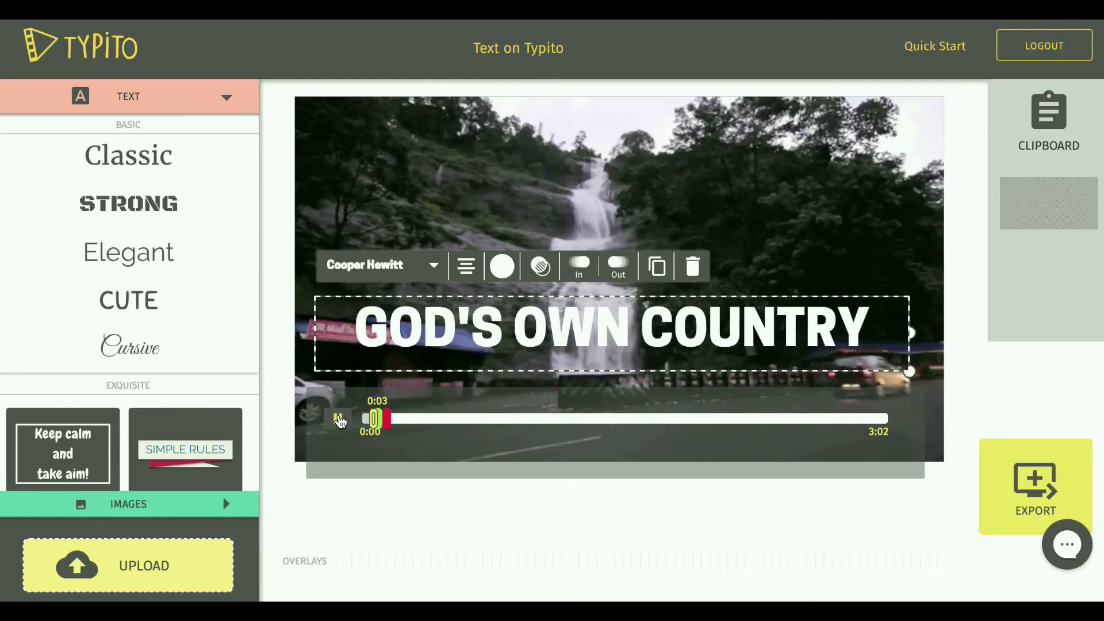
click(339, 420)
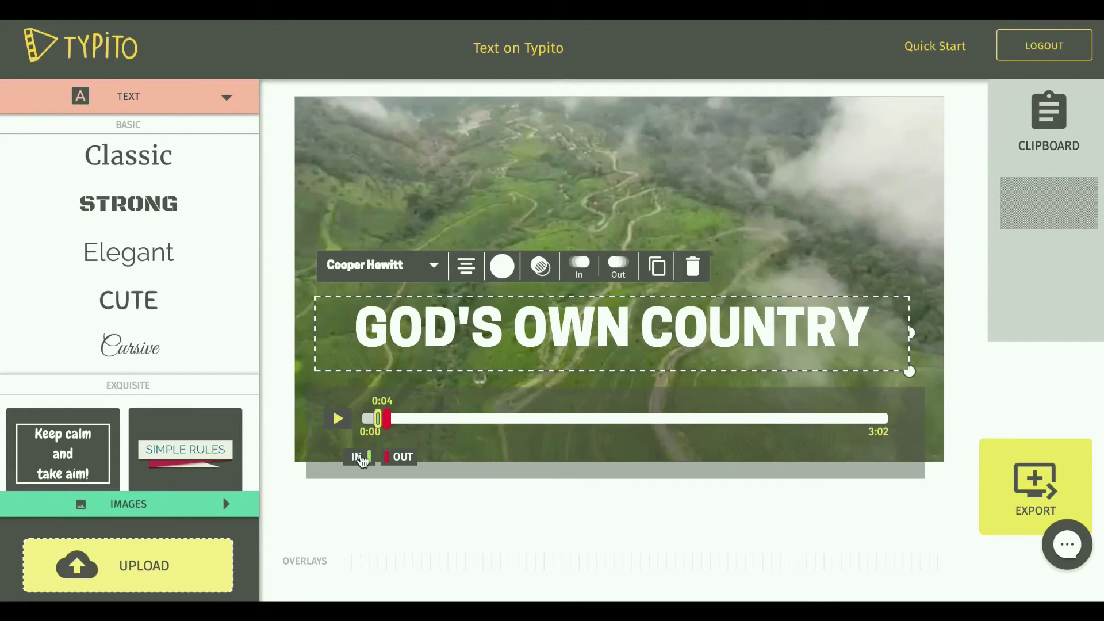
click(340, 424)
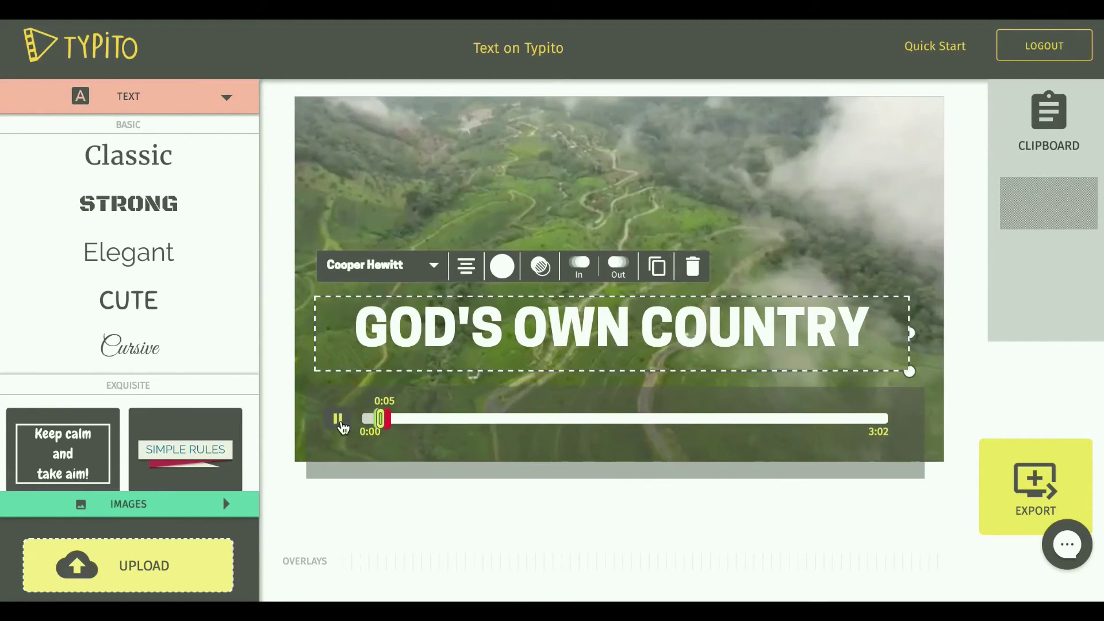
click(339, 420)
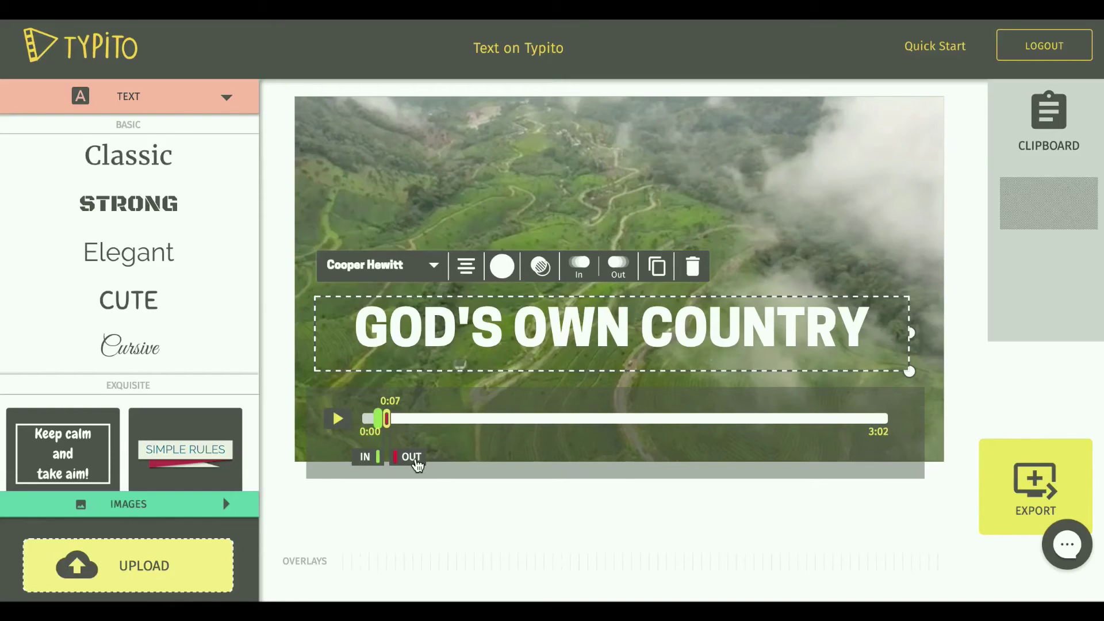
Compare the title at 0:07 with and without its editing frame, and bring the video back to 0:06
click(505, 211)
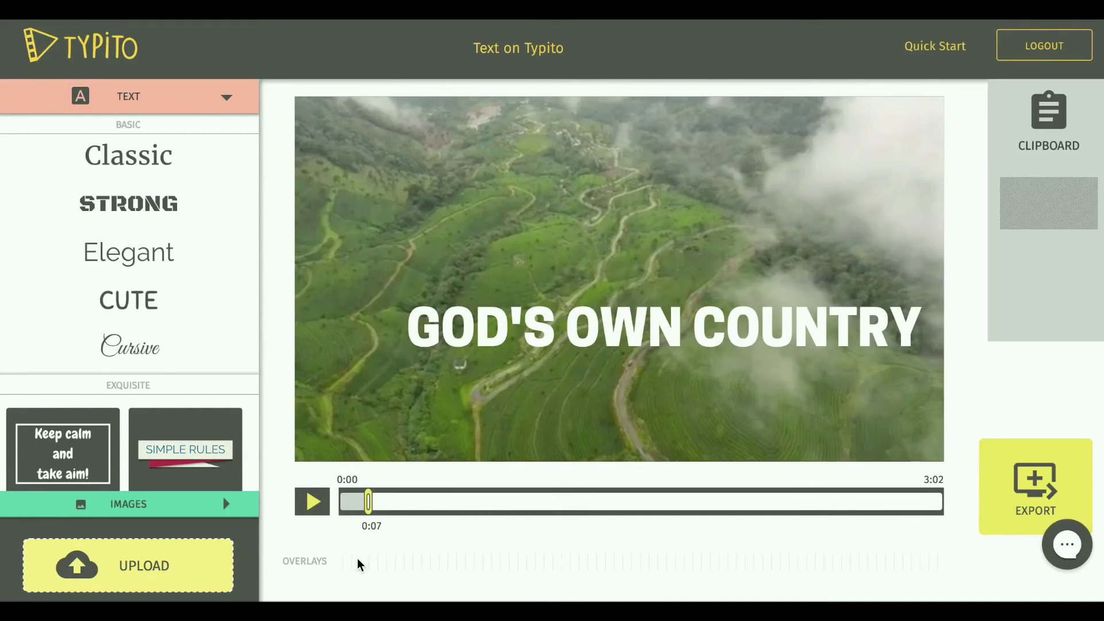
click(471, 344)
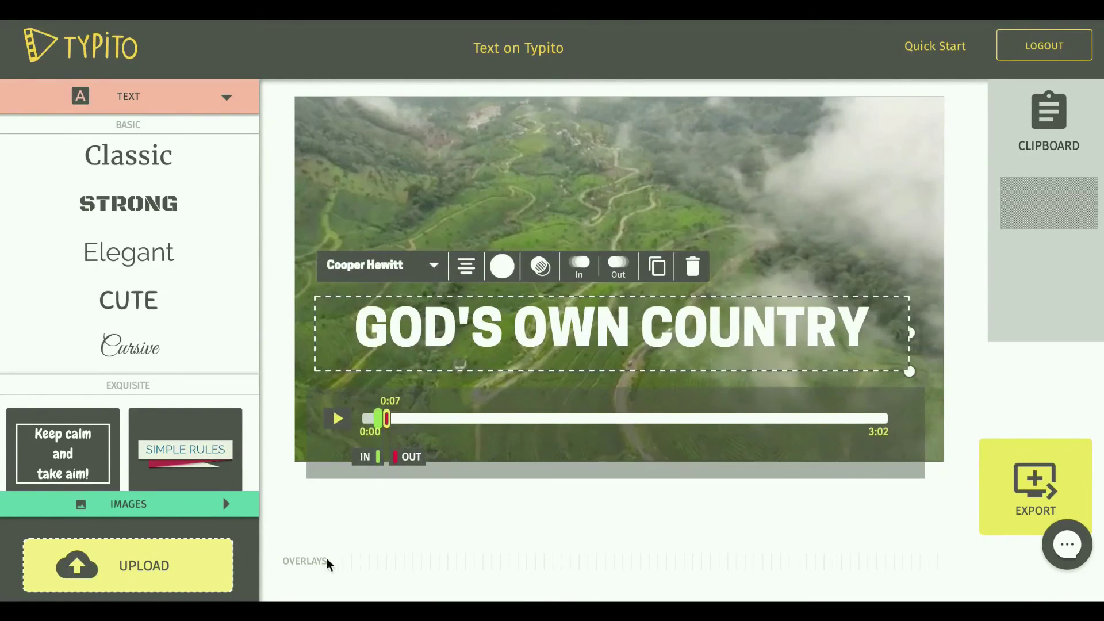
click(440, 228)
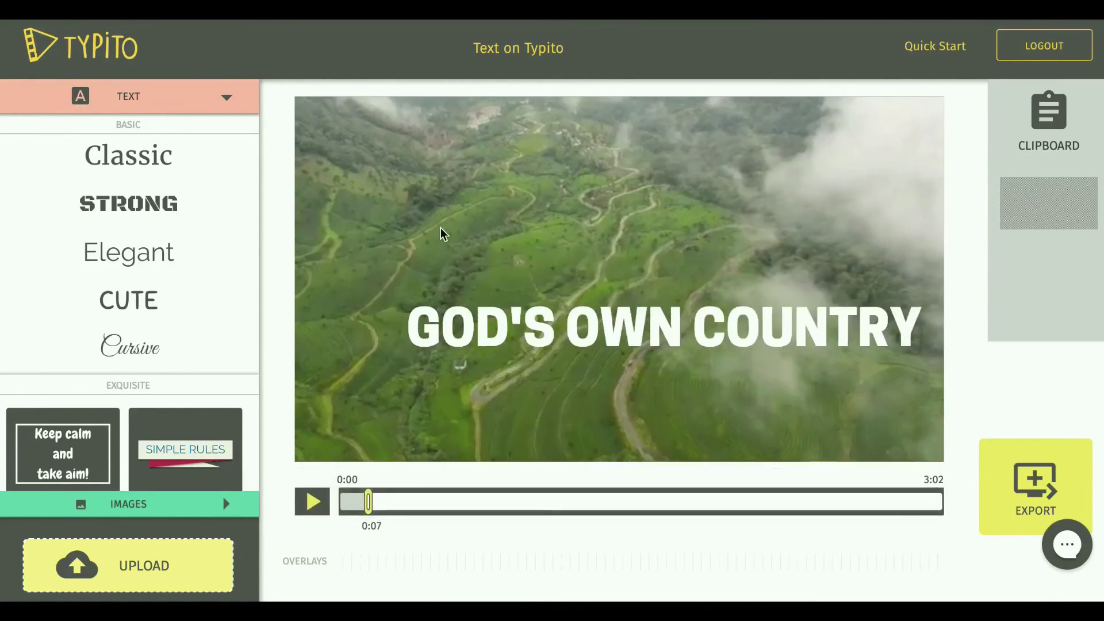
click(484, 296)
key(space)
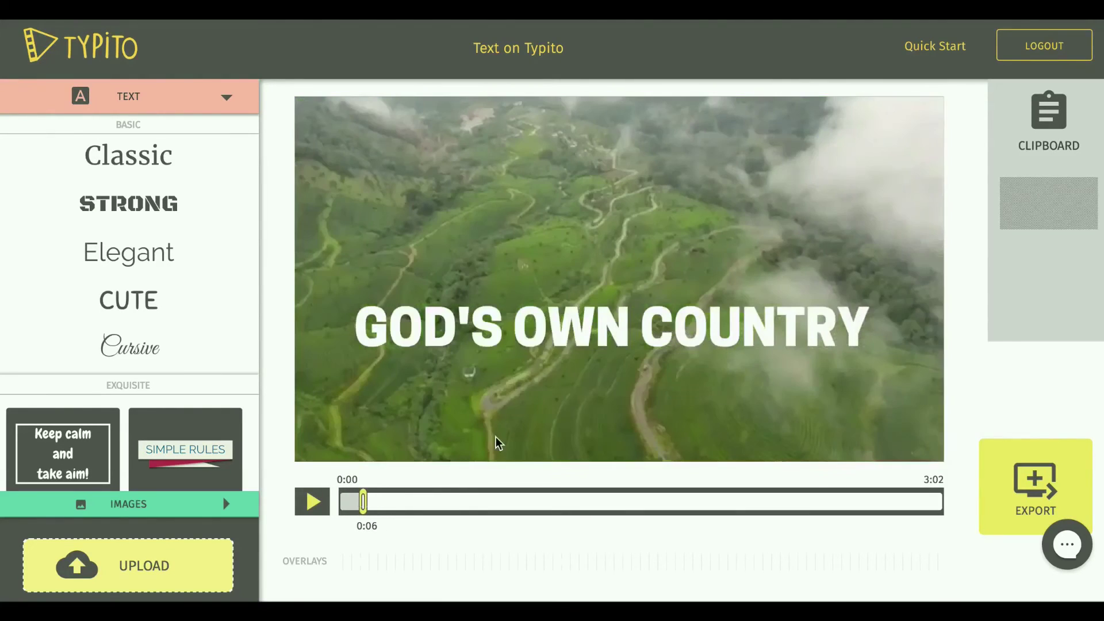
Try magenta as the title's colour, check its marker in the overlays row, and set the title back to white
click(460, 331)
click(502, 265)
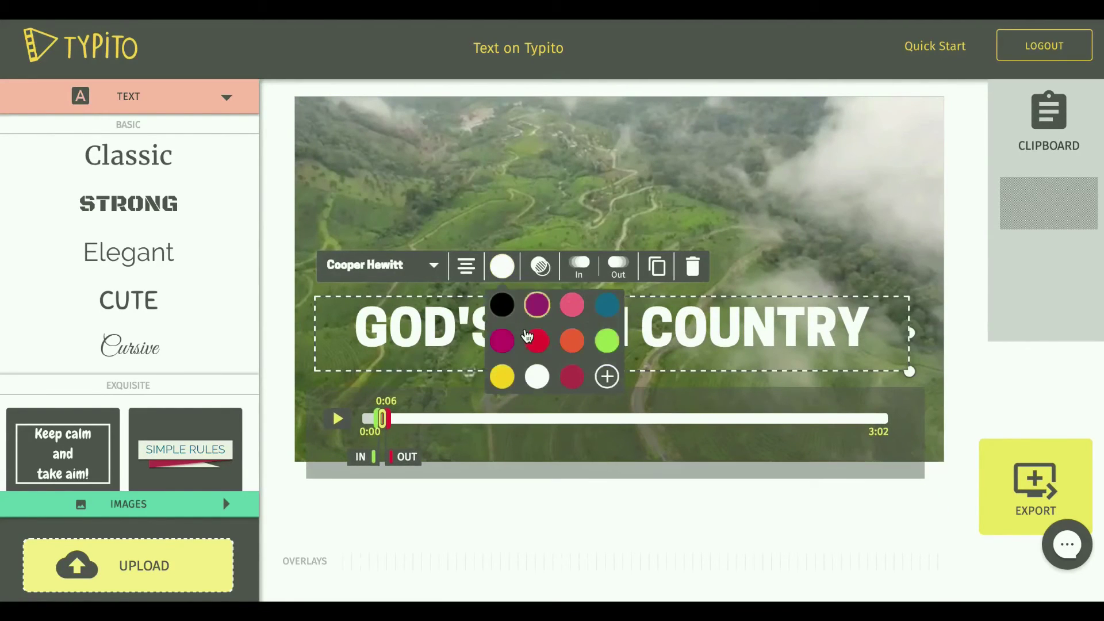
click(502, 341)
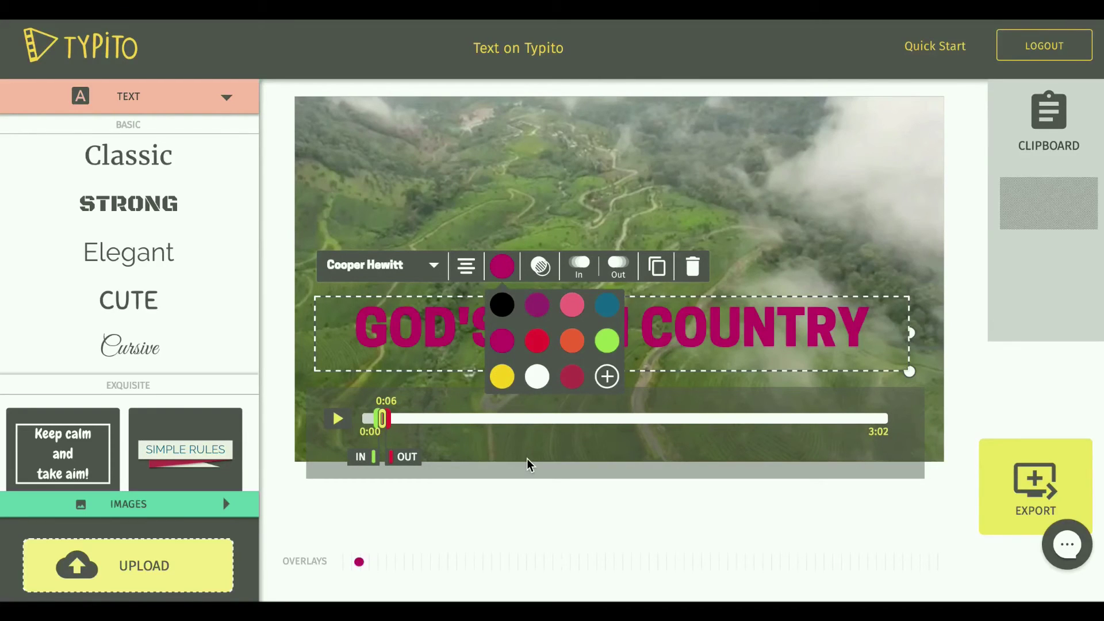
click(342, 523)
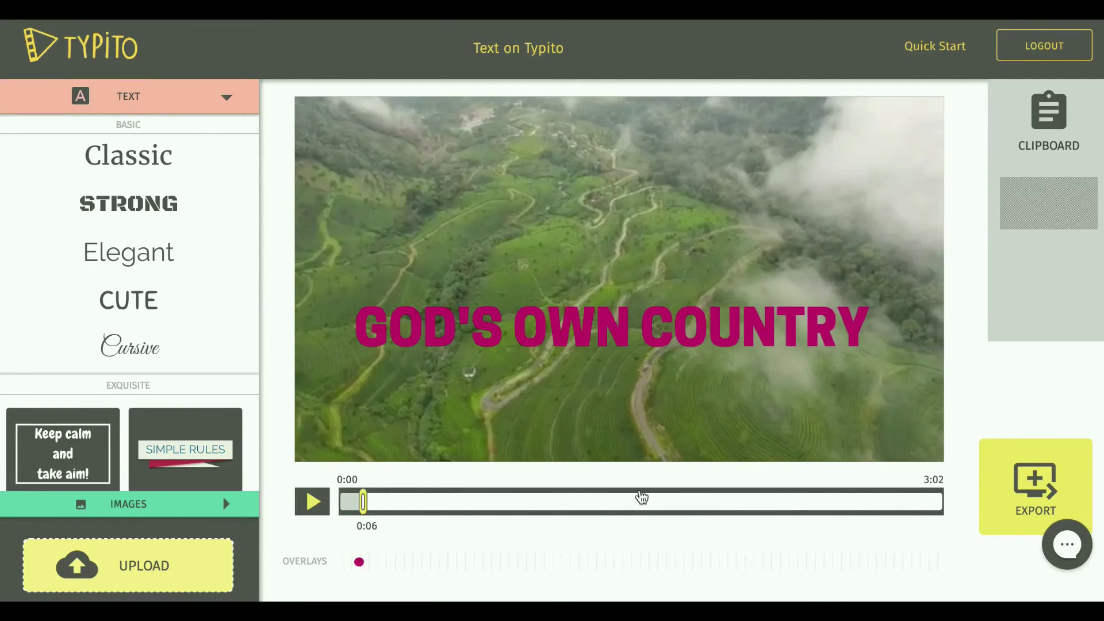
click(586, 323)
click(502, 266)
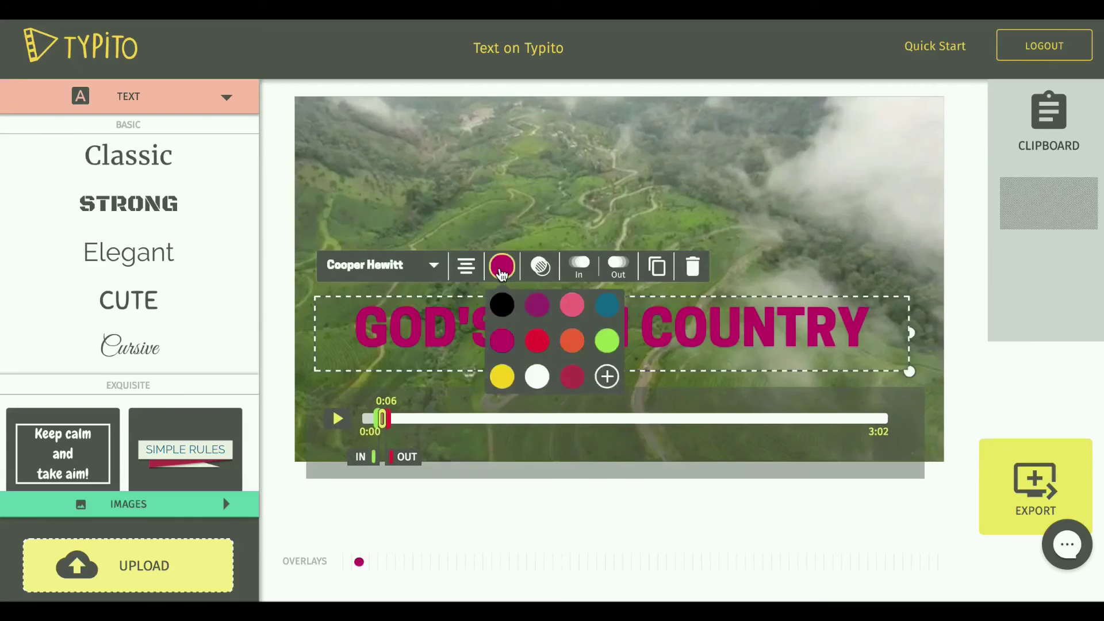
click(537, 376)
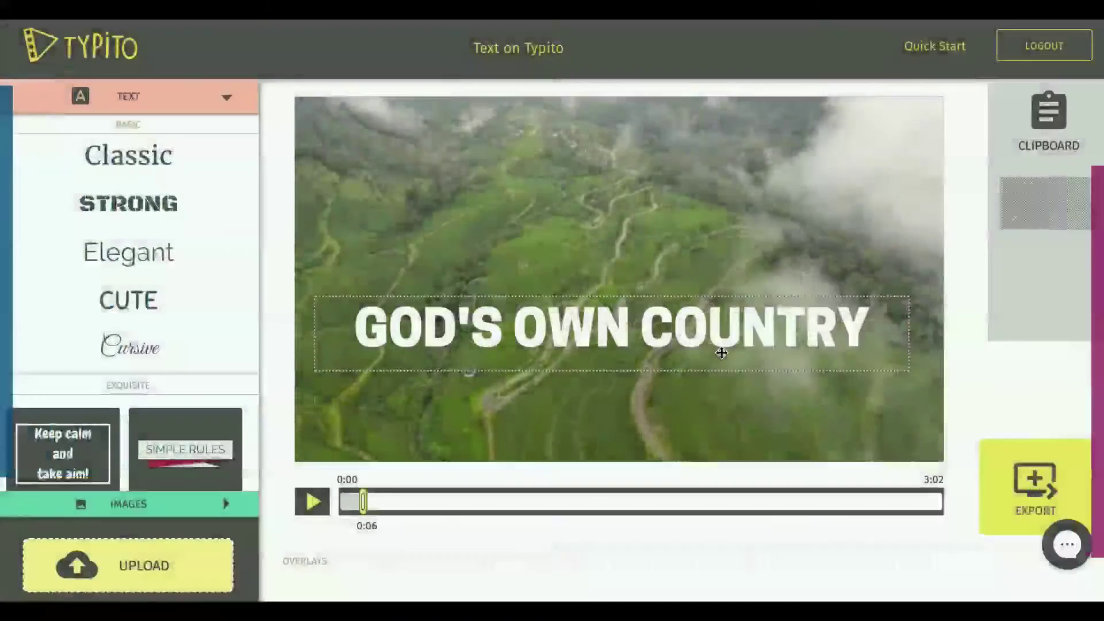
Copy the GOD'S OWN COUNTRY title to the clipboard and paste it into the video at 1:40
click(721, 353)
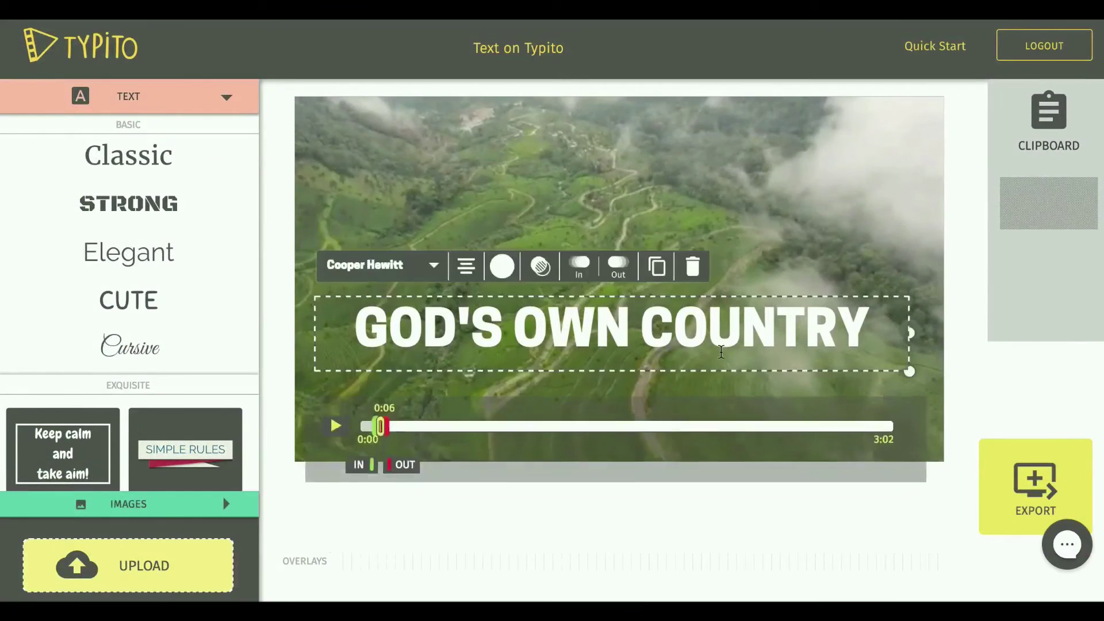
click(659, 269)
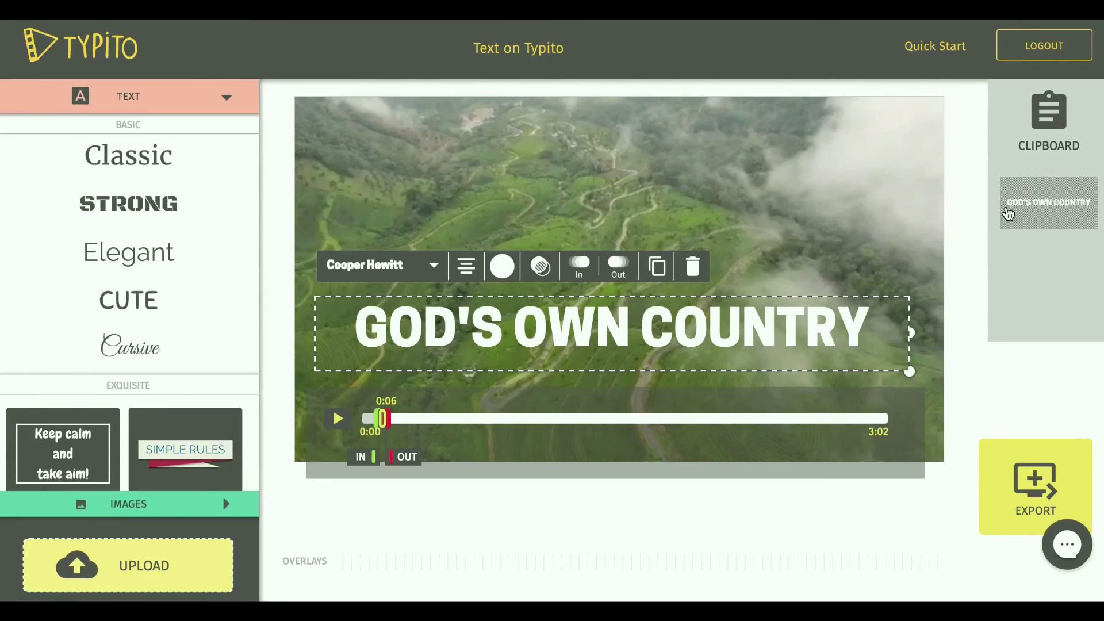
click(648, 421)
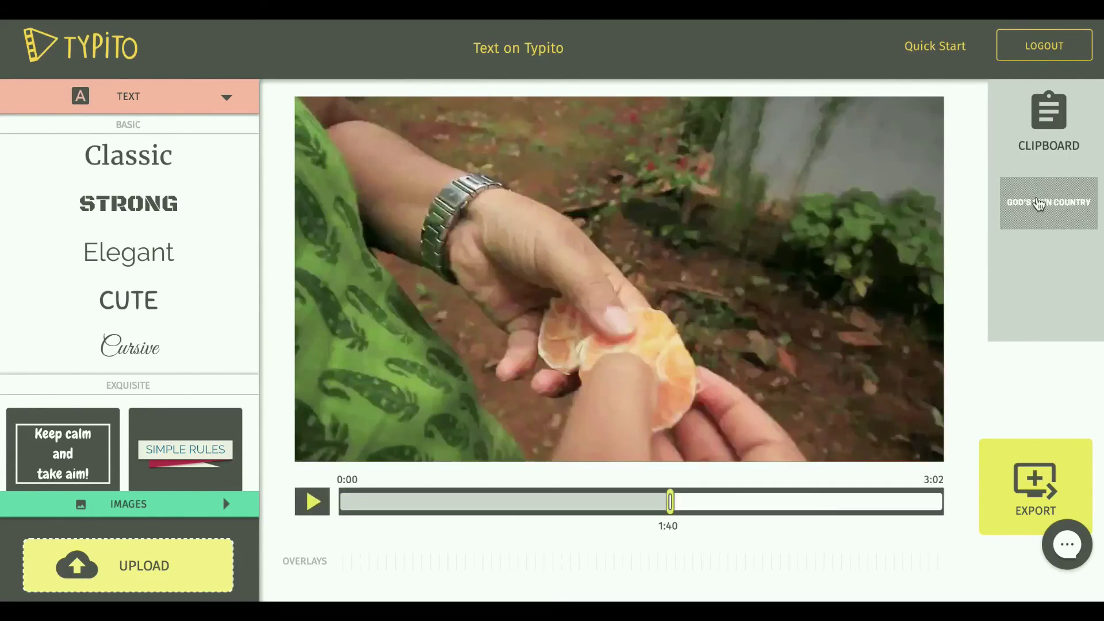
click(1038, 204)
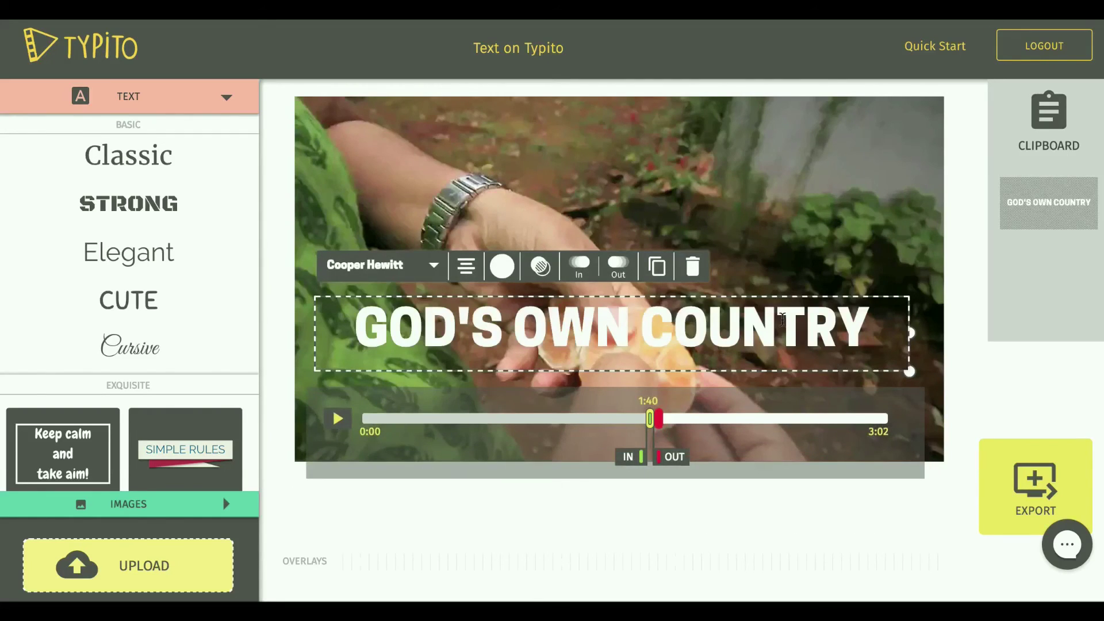
Replace the pasted title's text with "ORGANIC ORANGES" and preview it by playing the video from 1:34 to 1:42
triple_click(783, 319)
text(ORGANIC ORANGES)
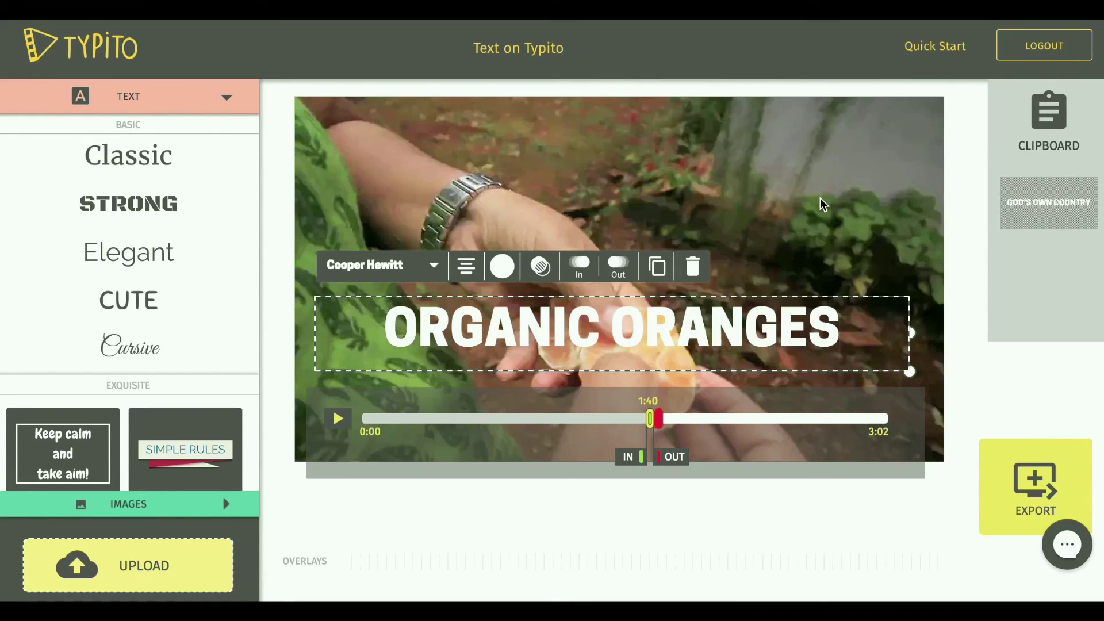
click(820, 198)
click(652, 501)
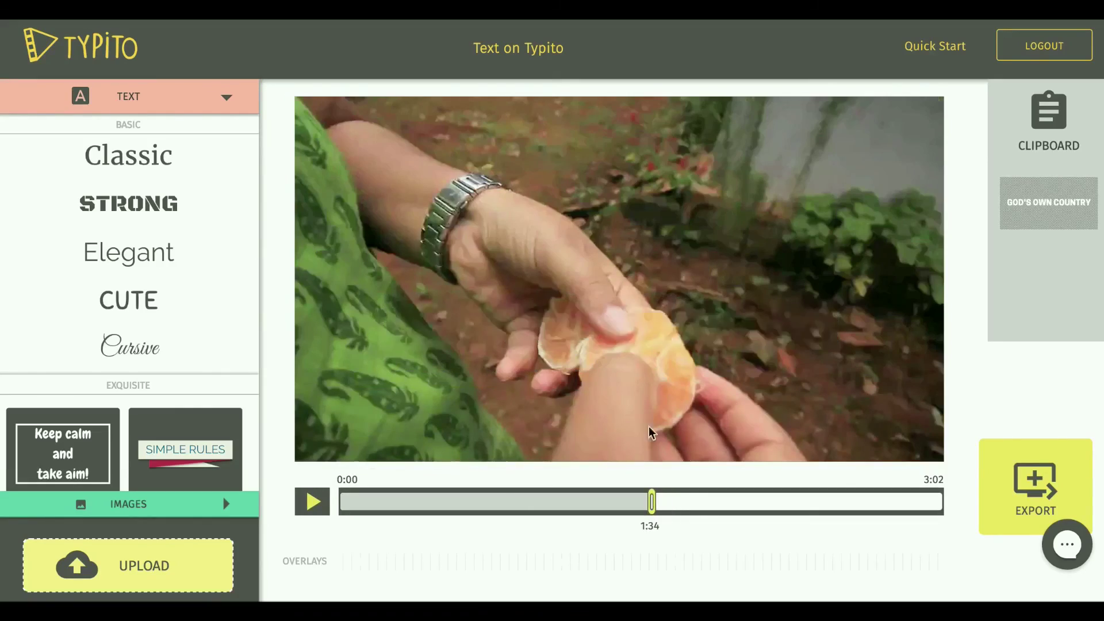
click(643, 232)
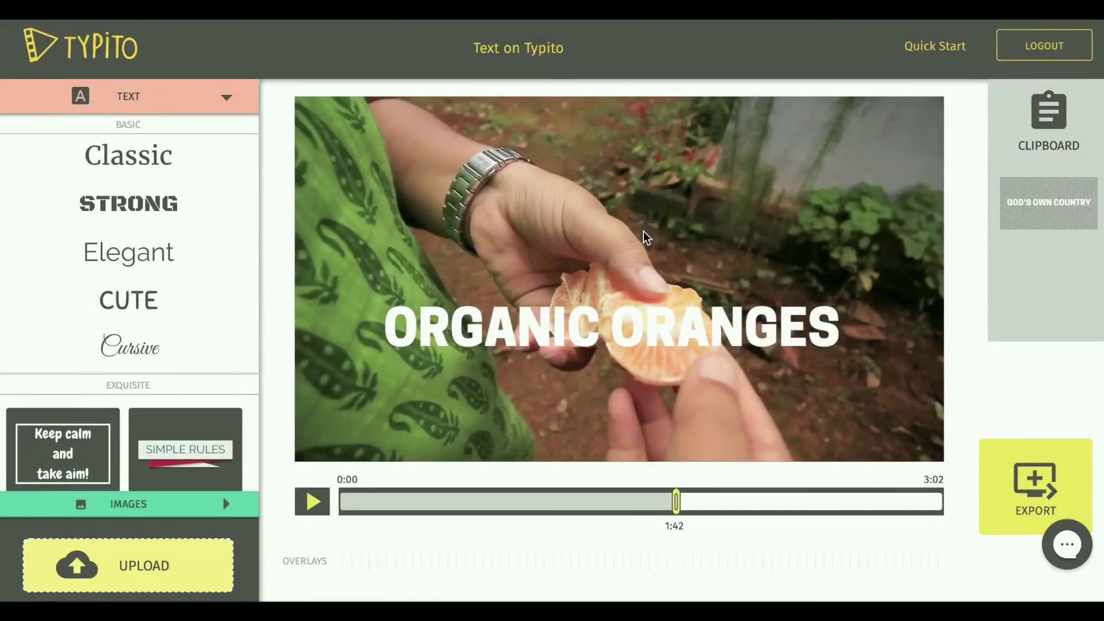
Delete the ORGANIC ORANGES title at 1:42 and return the video to 0:05
click(644, 231)
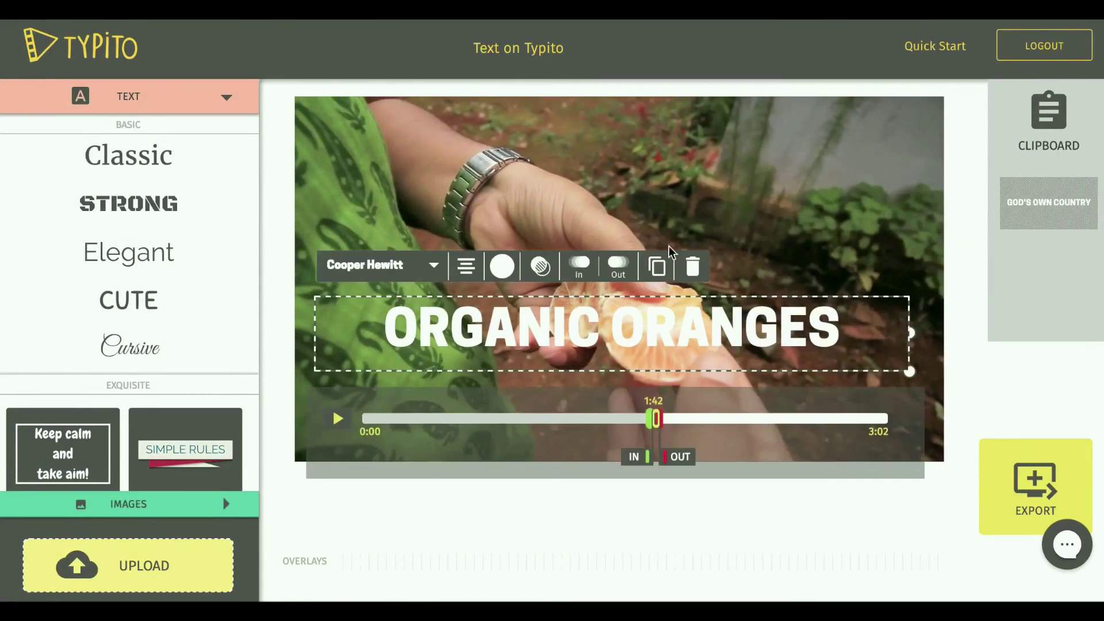
click(693, 268)
click(373, 506)
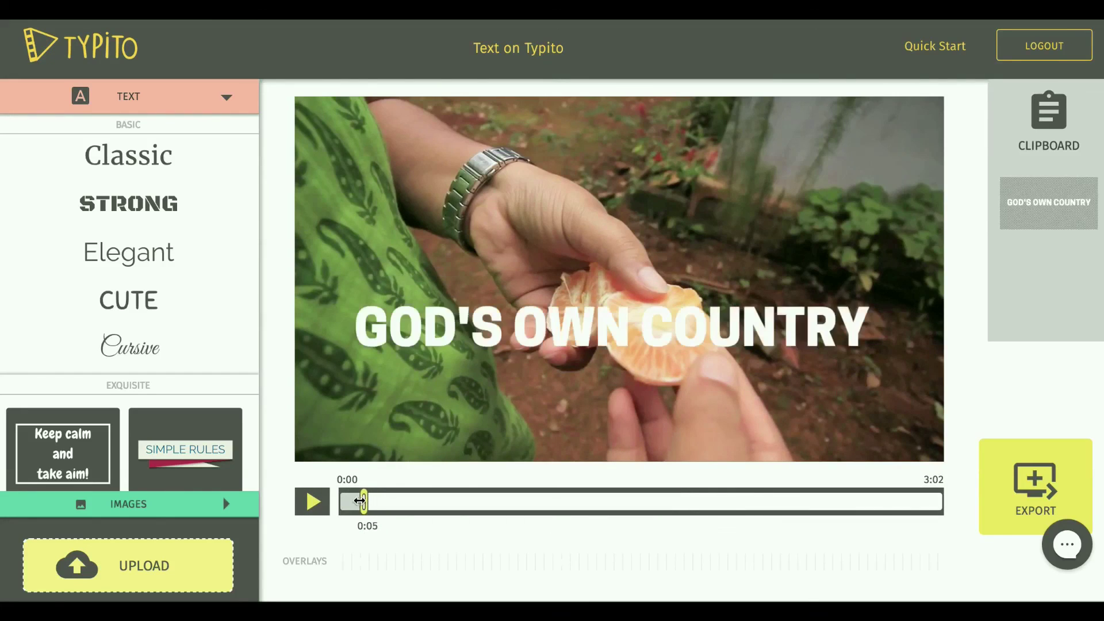